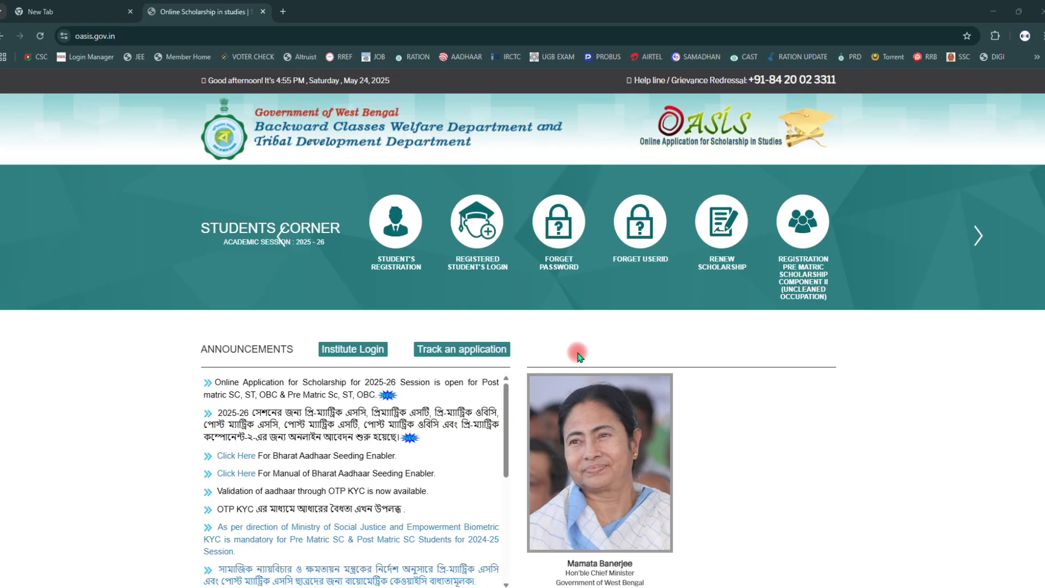
Google 'oasis scholarship' in the new tab and open the official oasis.gov.in result
left_click(1018, 12)
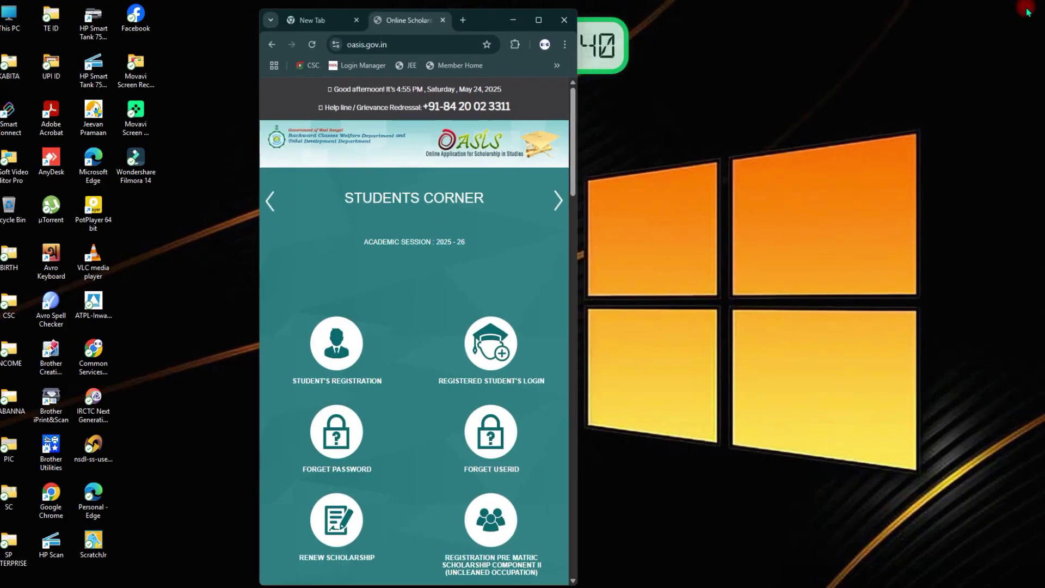
left_click(317, 20)
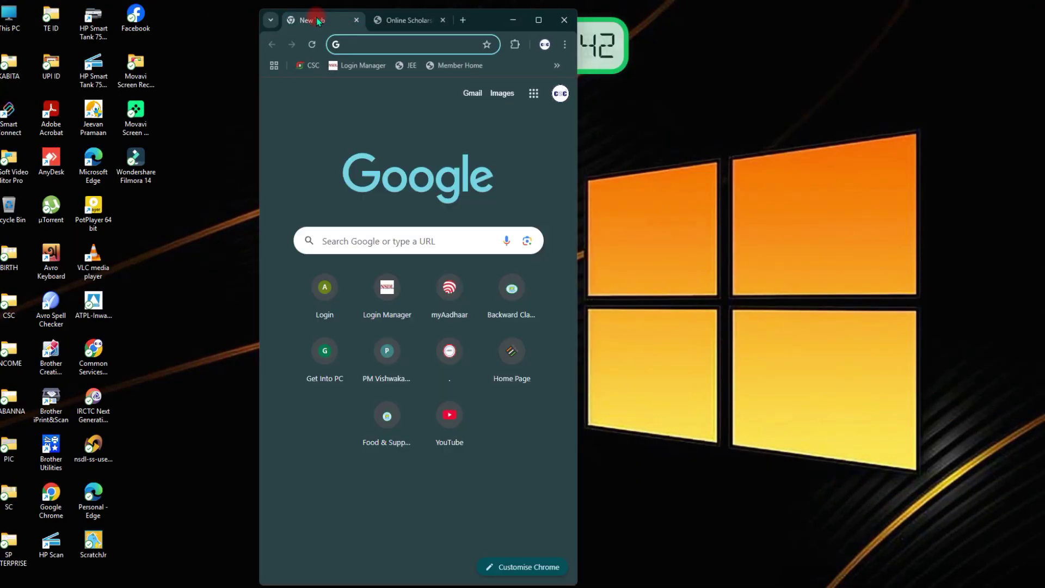
left_click(389, 244)
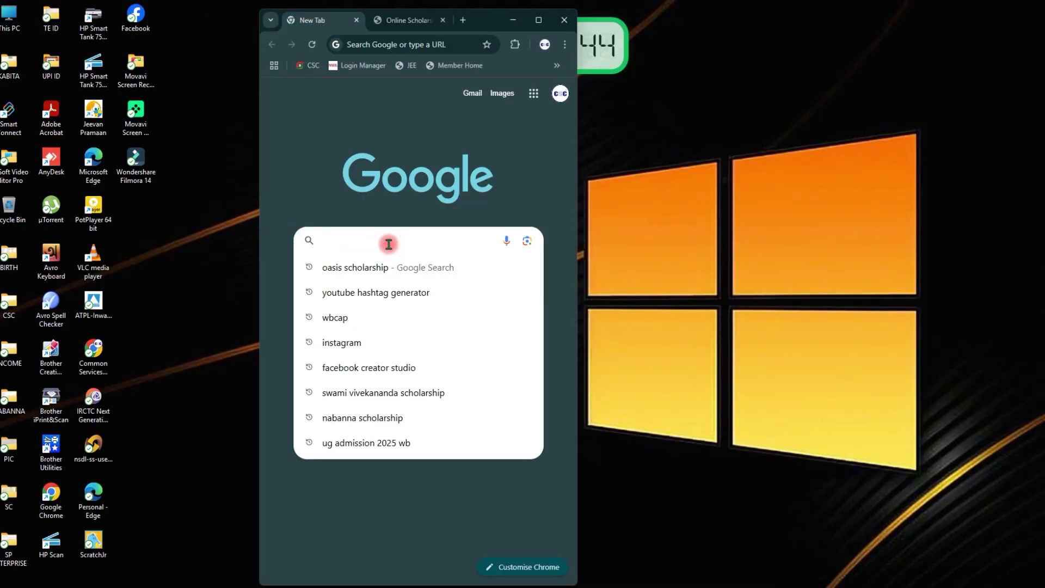
type("oas")
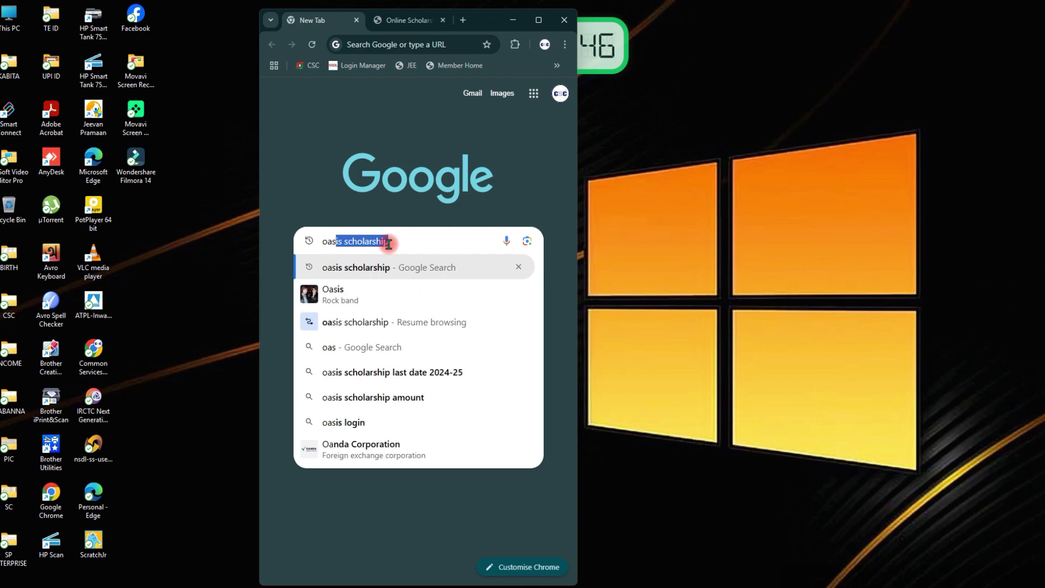
type("is")
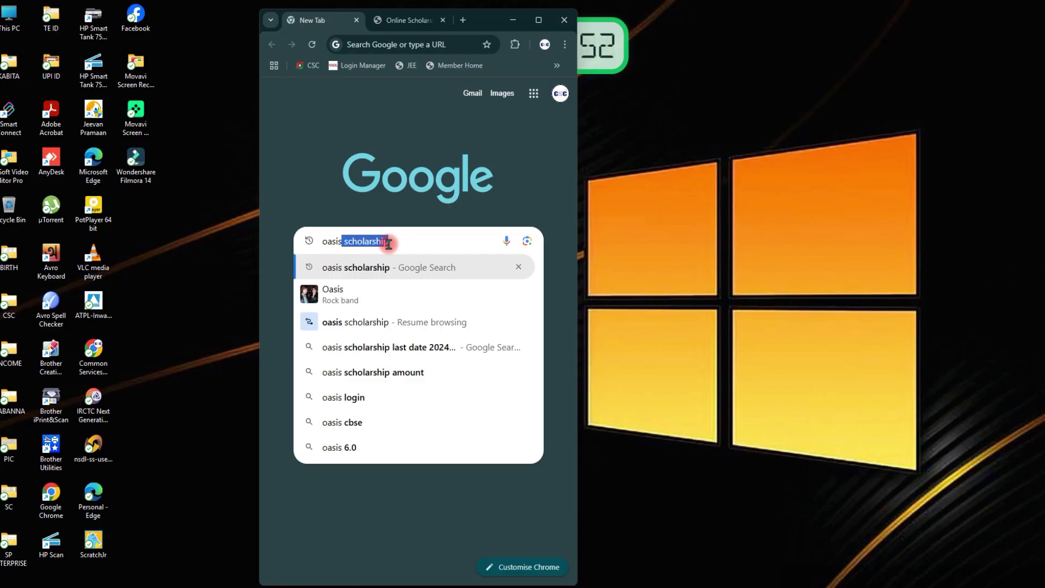
key("Return")
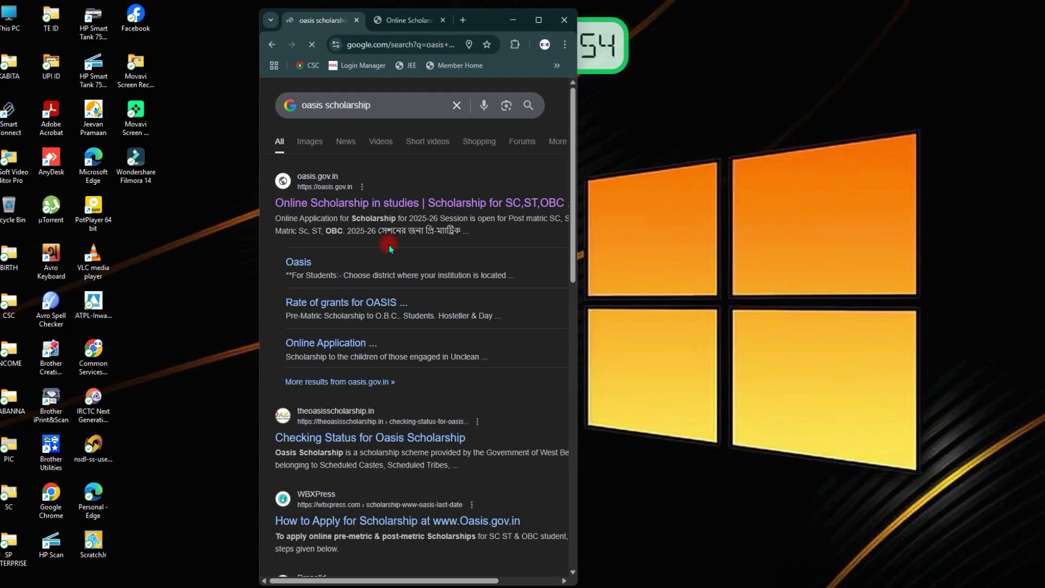
left_click(944, 580)
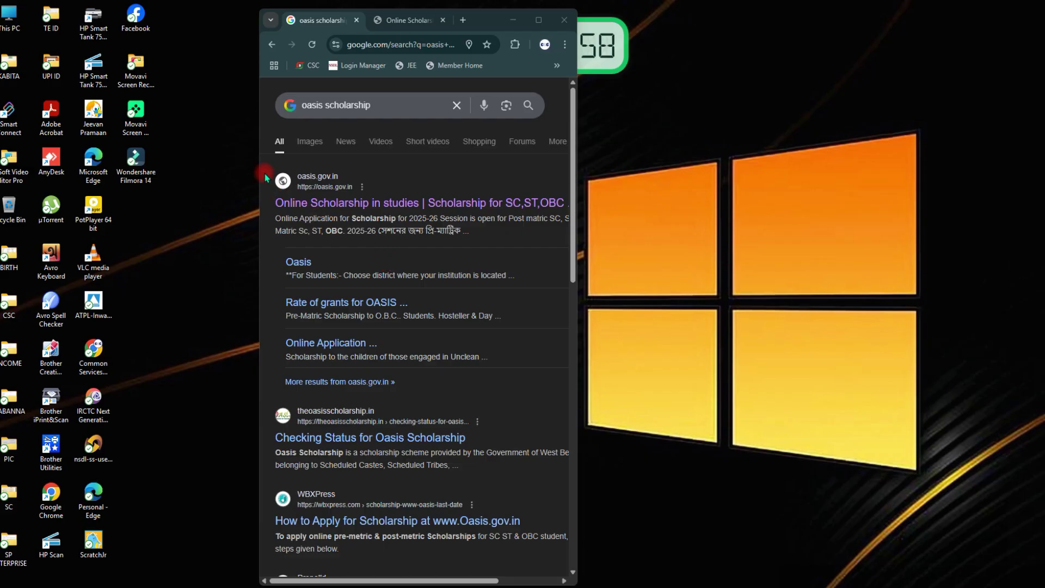
mouse_move(269, 169)
left_mouse_down()
mouse_move(328, 220)
mouse_move(564, 222)
left_mouse_up()
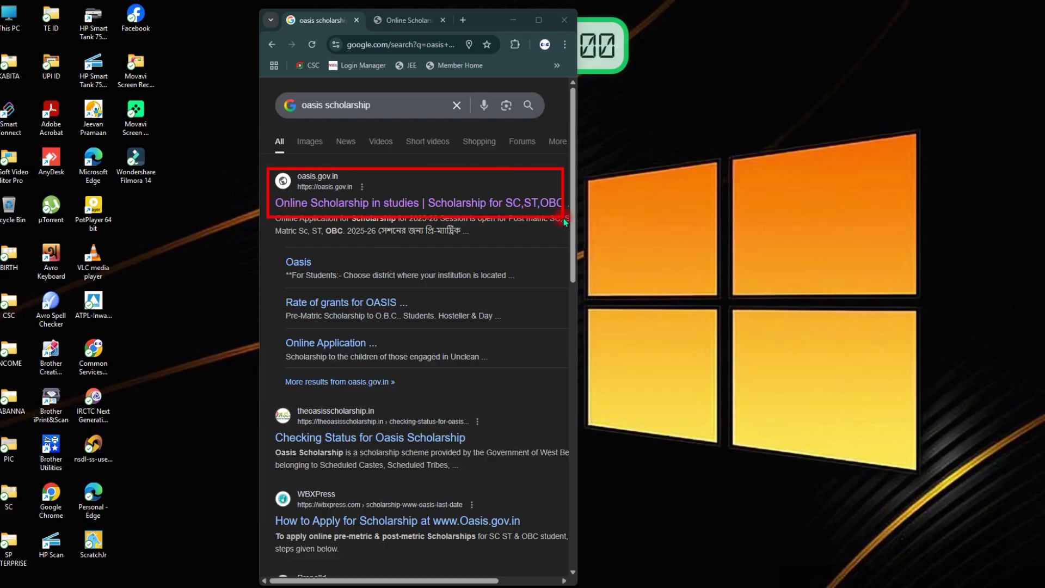
left_click(932, 569)
left_click(348, 203)
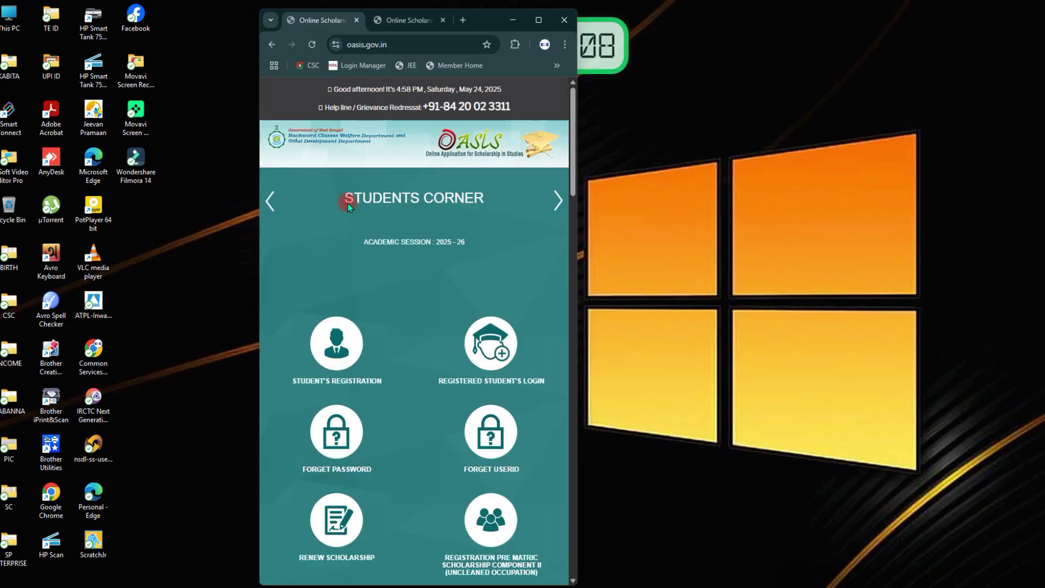
left_click(538, 22)
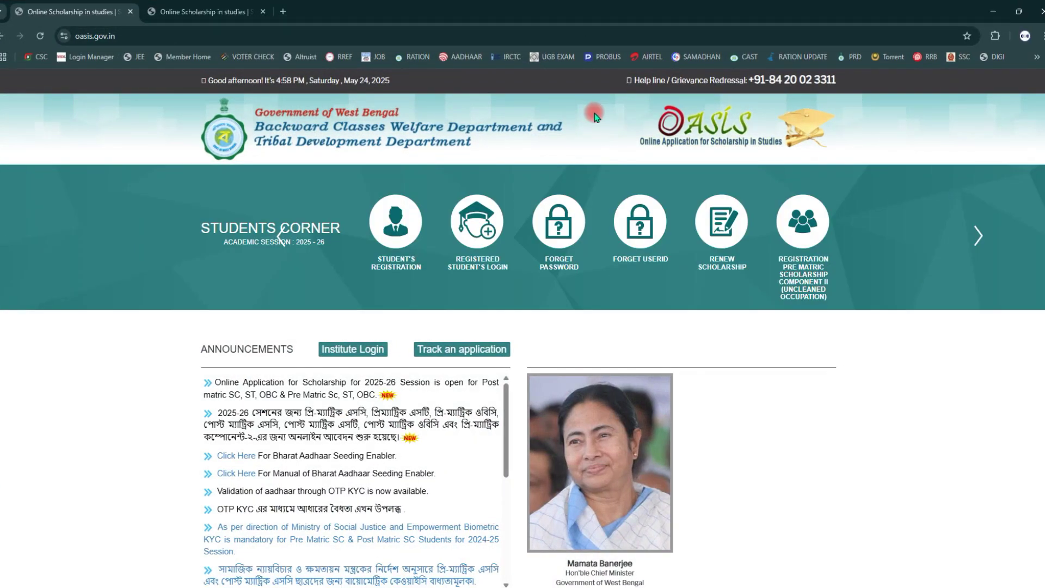
left_click(1018, 11)
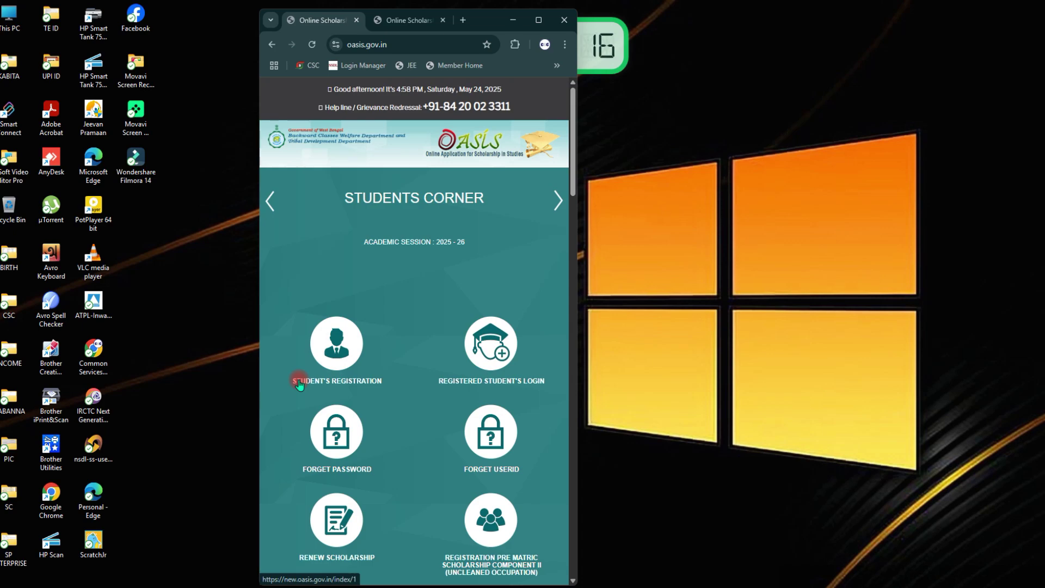
scroll(299, 384, "down", 8)
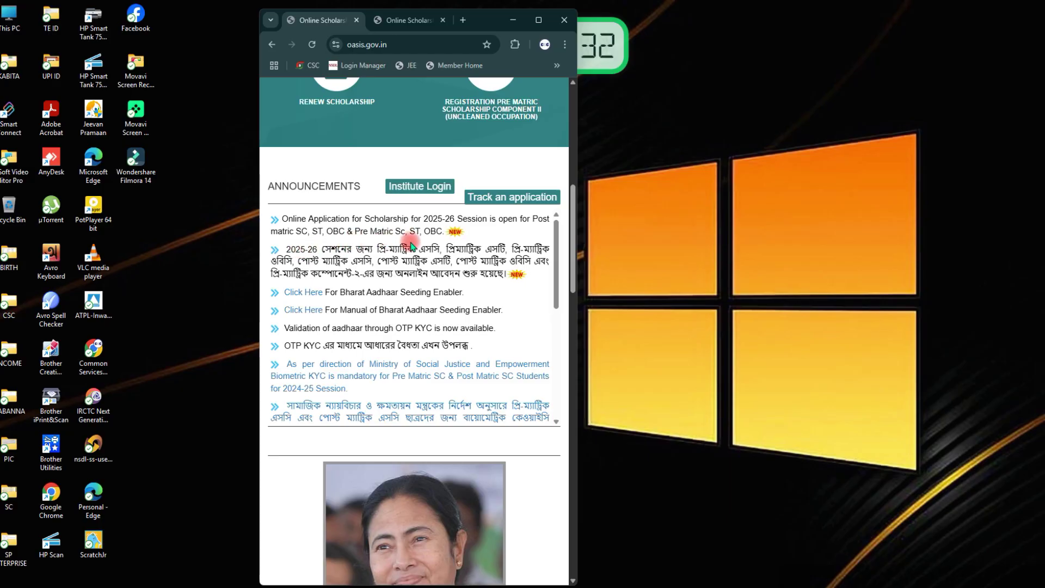
scroll(410, 245, "up", 3)
scroll(410, 243, "up", 5)
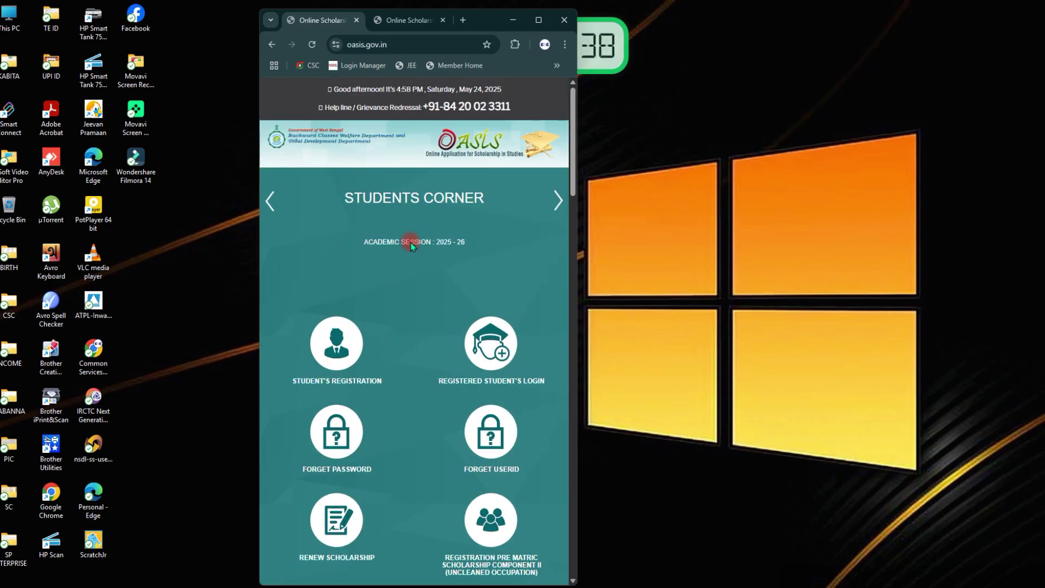
left_click(946, 579)
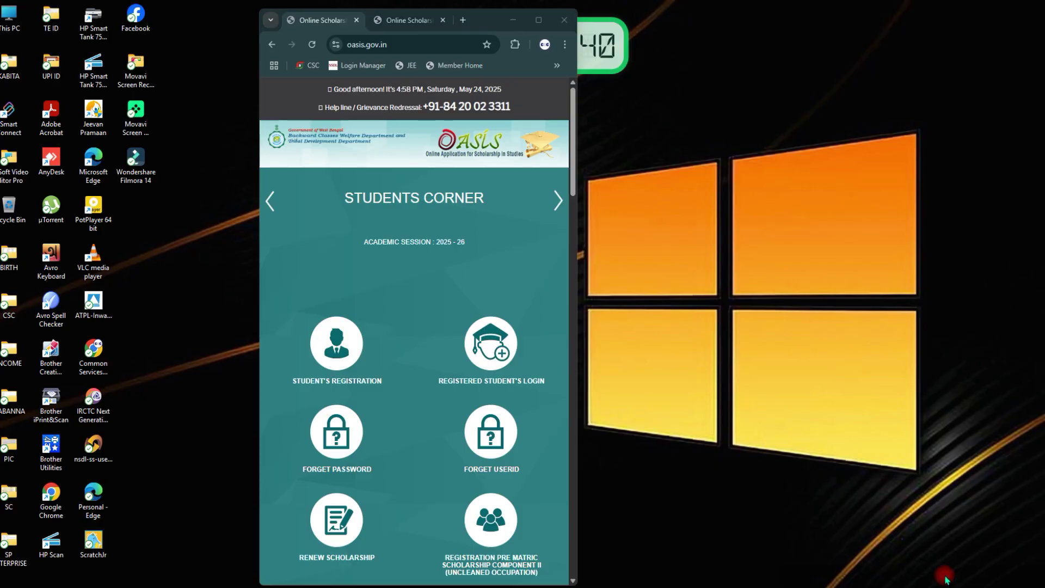
left_click(407, 353)
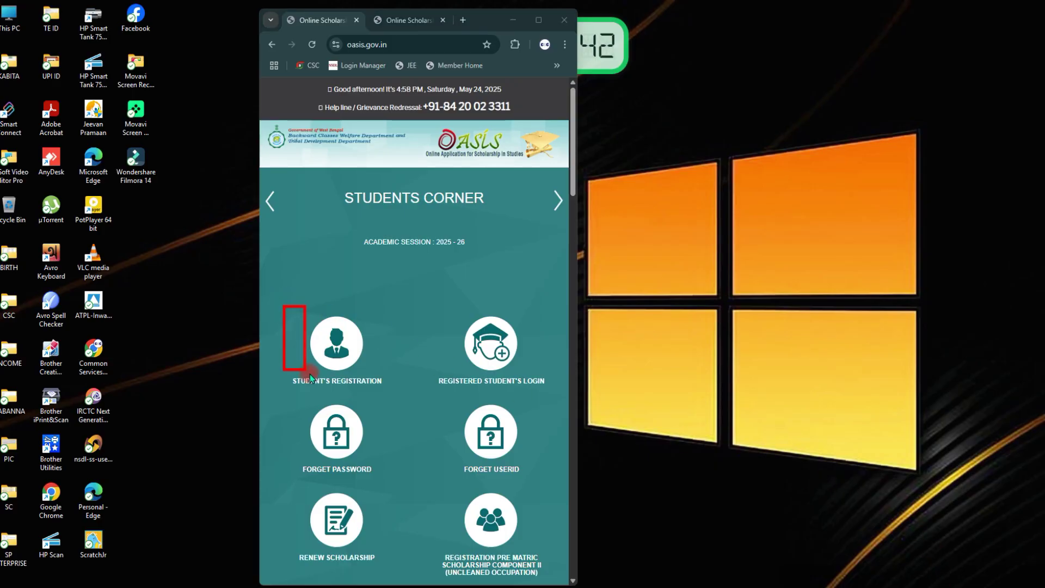
left_click_drag(309, 373, 400, 397)
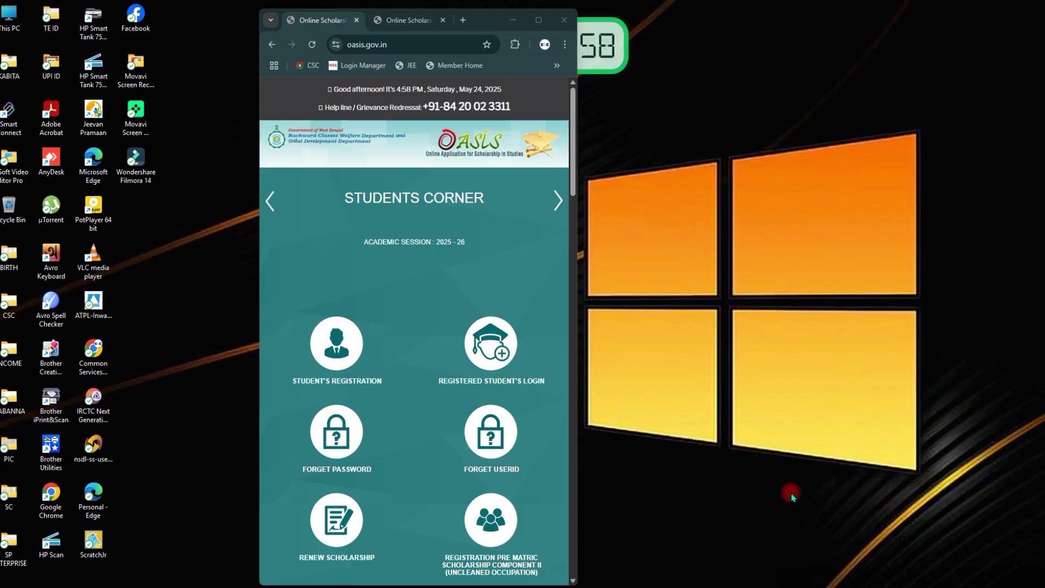
Start a new student registration and submit MALDAH as the institution's district
left_click(333, 358)
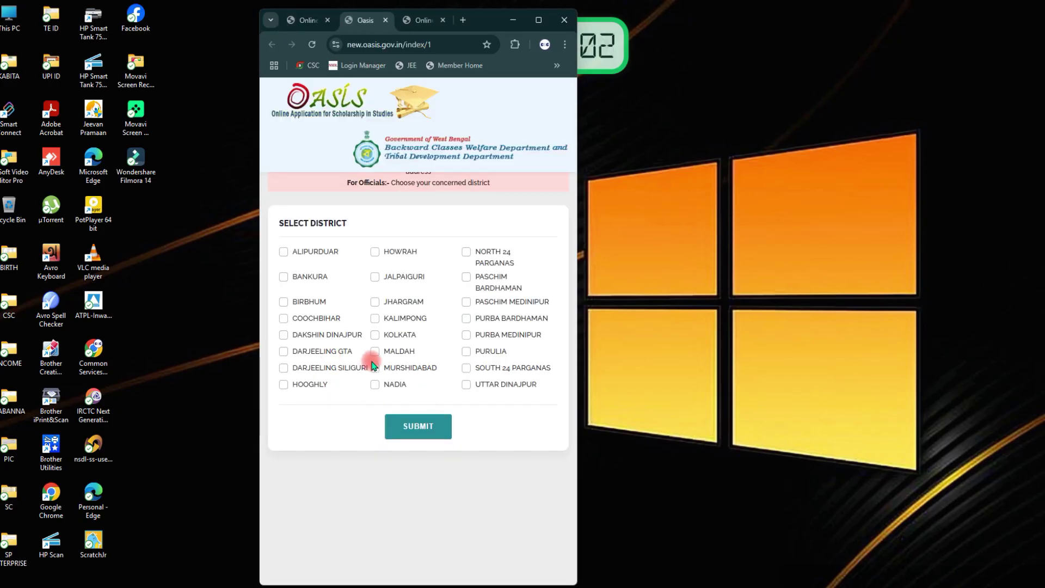
left_click(878, 540)
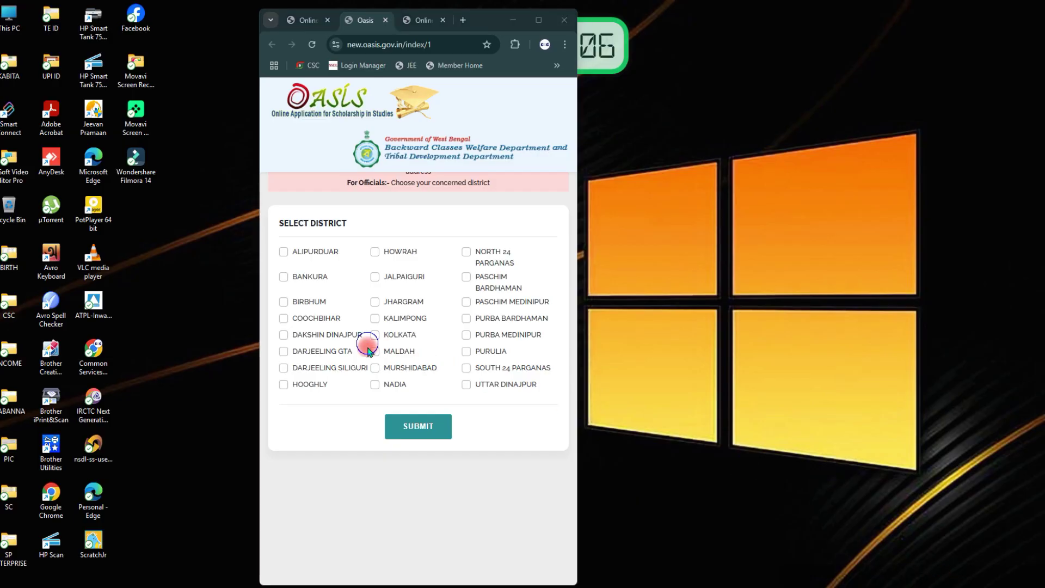
left_click_drag(366, 343, 421, 360)
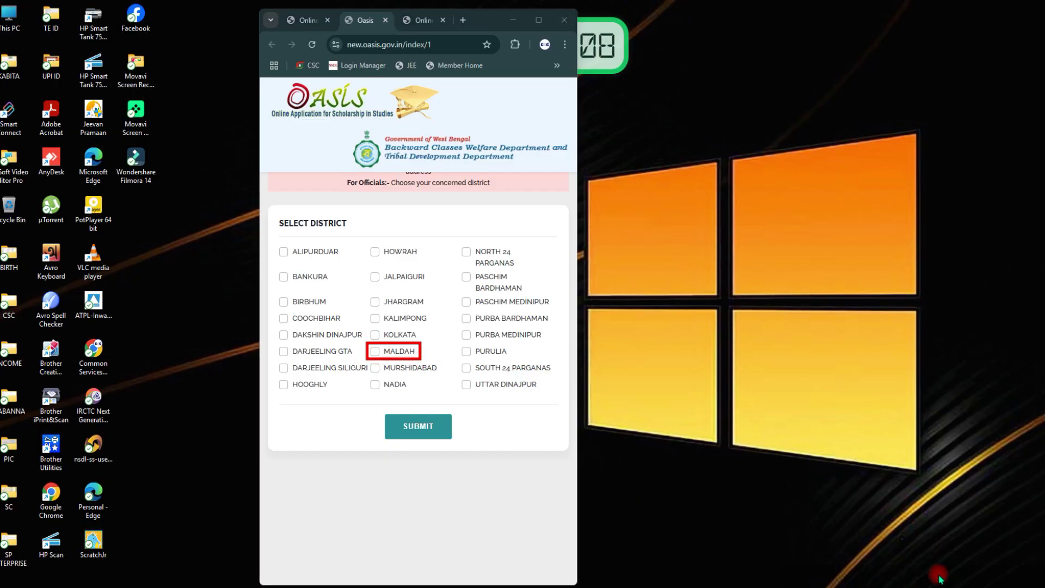
left_click(375, 353)
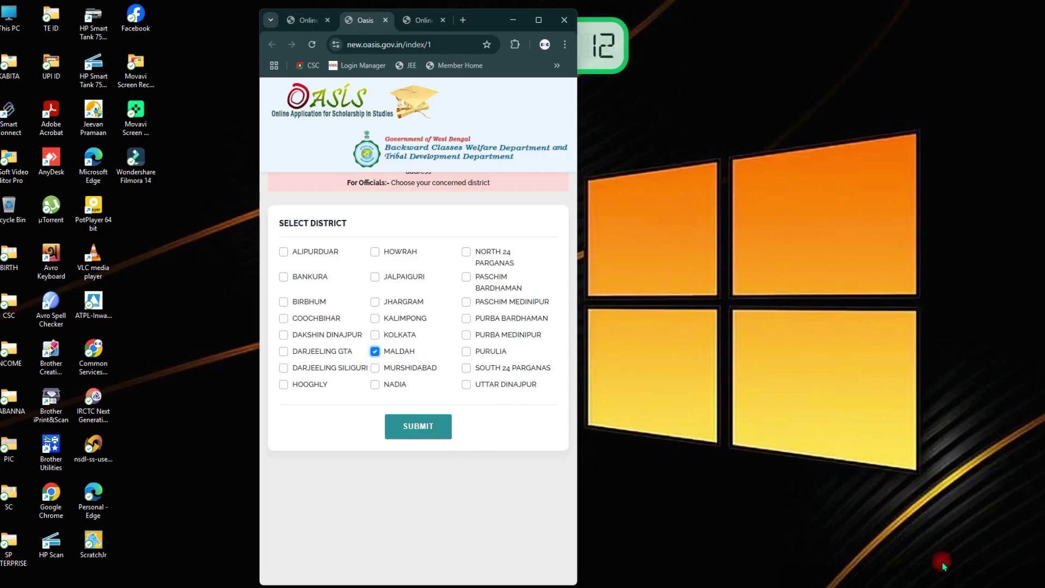
mouse_move(369, 410)
left_mouse_down()
mouse_move(425, 453)
mouse_move(469, 451)
left_mouse_up()
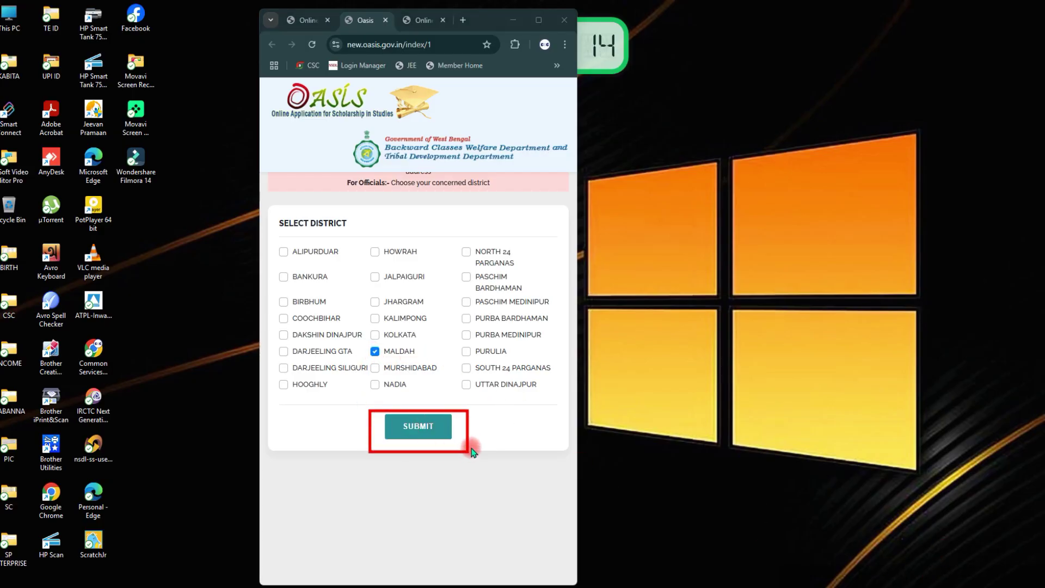
left_click(425, 430)
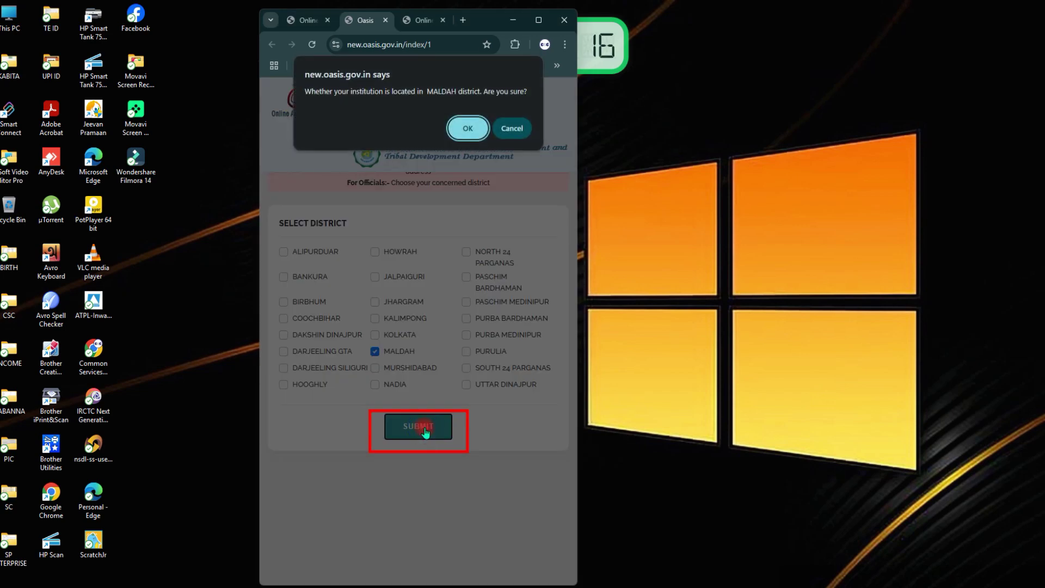
Confirm MALDAH, view the Do's & Don'ts in English and agree to them
left_click(462, 130)
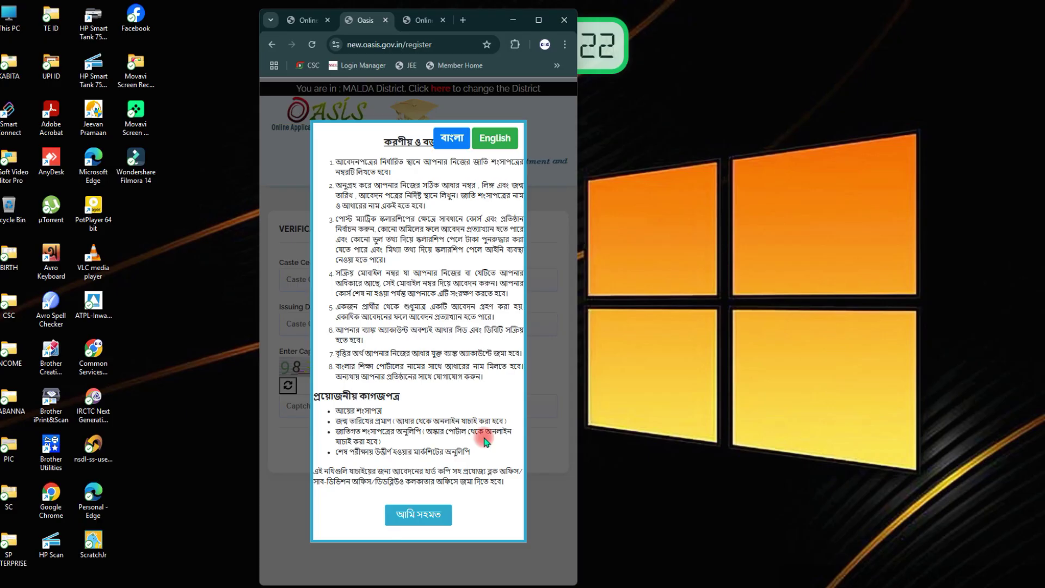
left_click(508, 139)
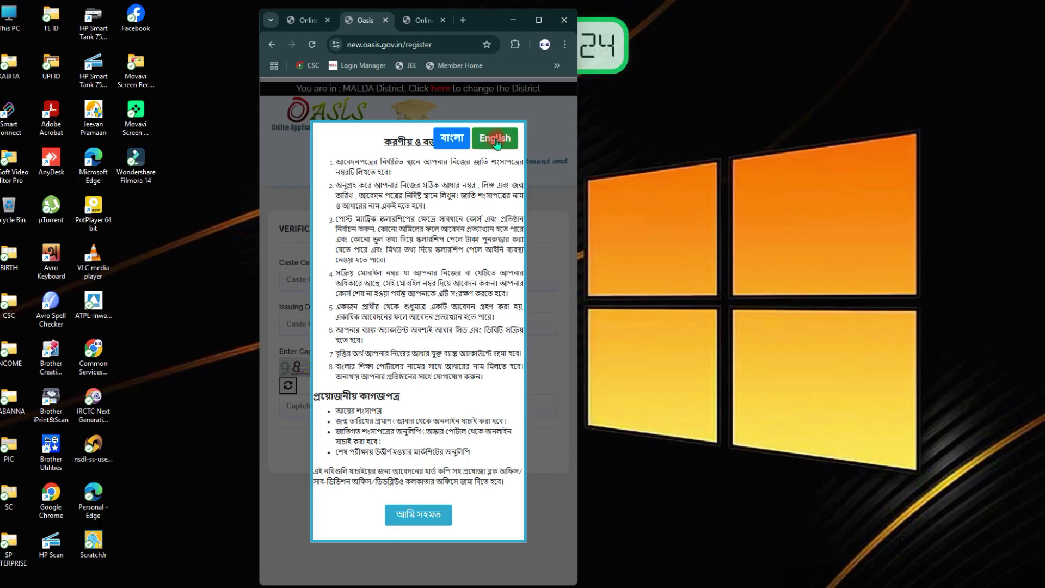
left_click(415, 521)
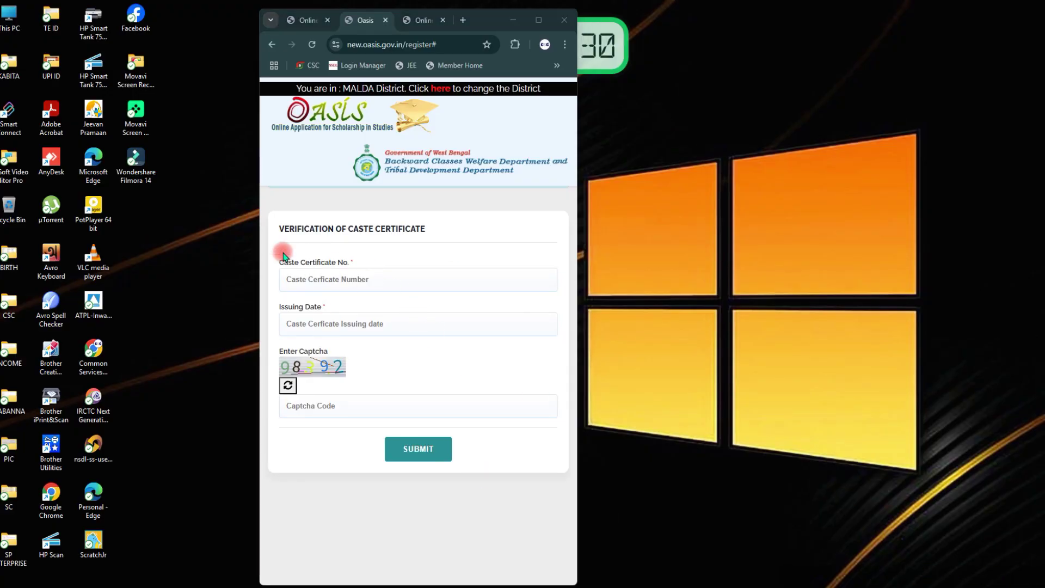
Maximize the Chrome window showing the Verification of Caste Certificate form
mouse_move(269, 251)
left_mouse_down()
mouse_move(273, 264)
mouse_move(457, 305)
left_mouse_up()
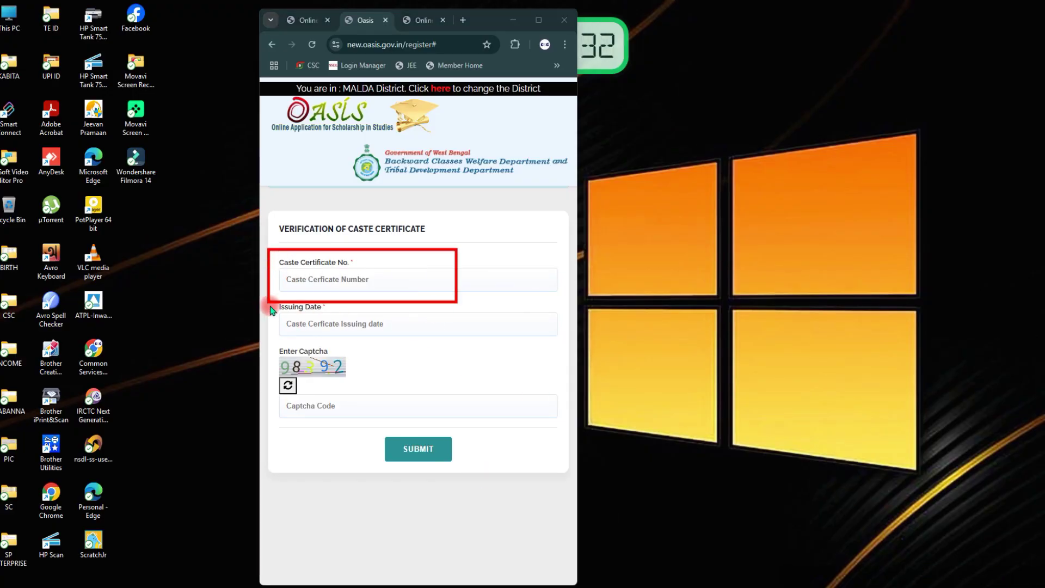
left_click_drag(270, 305, 416, 332)
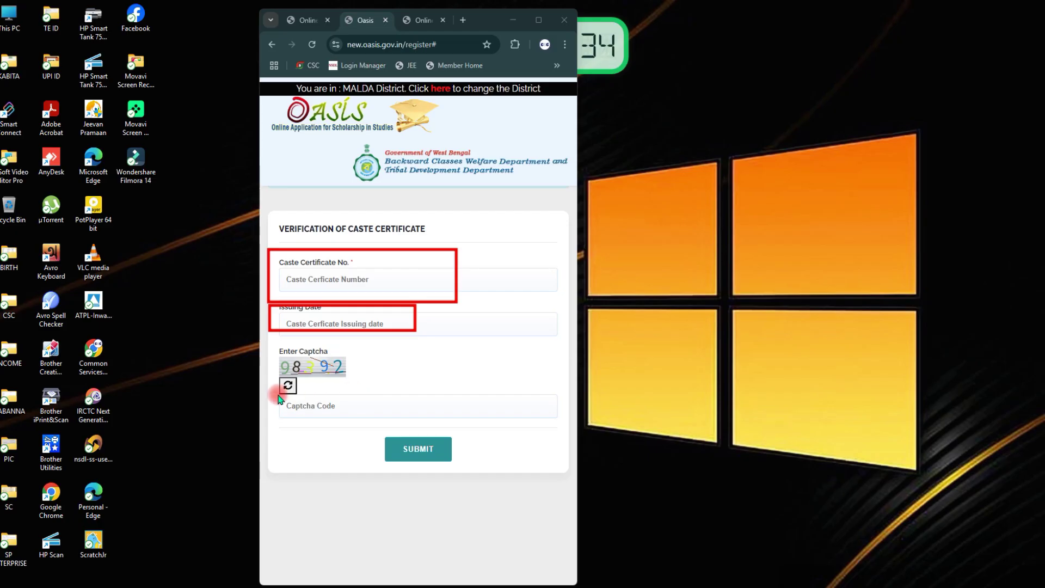
mouse_move(277, 393)
left_mouse_down()
mouse_move(333, 419)
mouse_move(417, 421)
mouse_move(376, 440)
mouse_move(490, 479)
left_mouse_up()
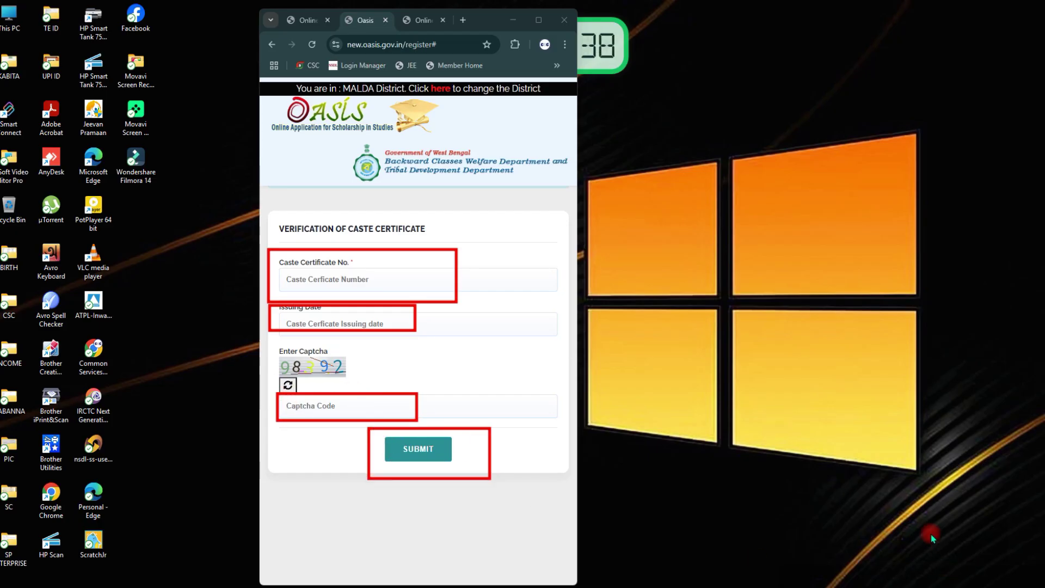
left_click_drag(373, 522, 400, 462)
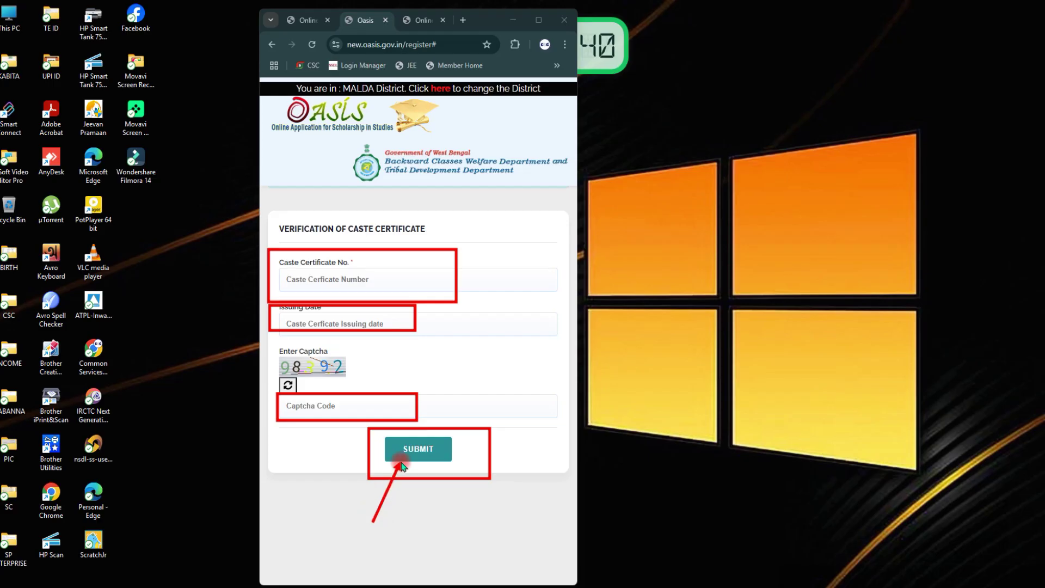
left_click_drag(289, 449, 322, 412)
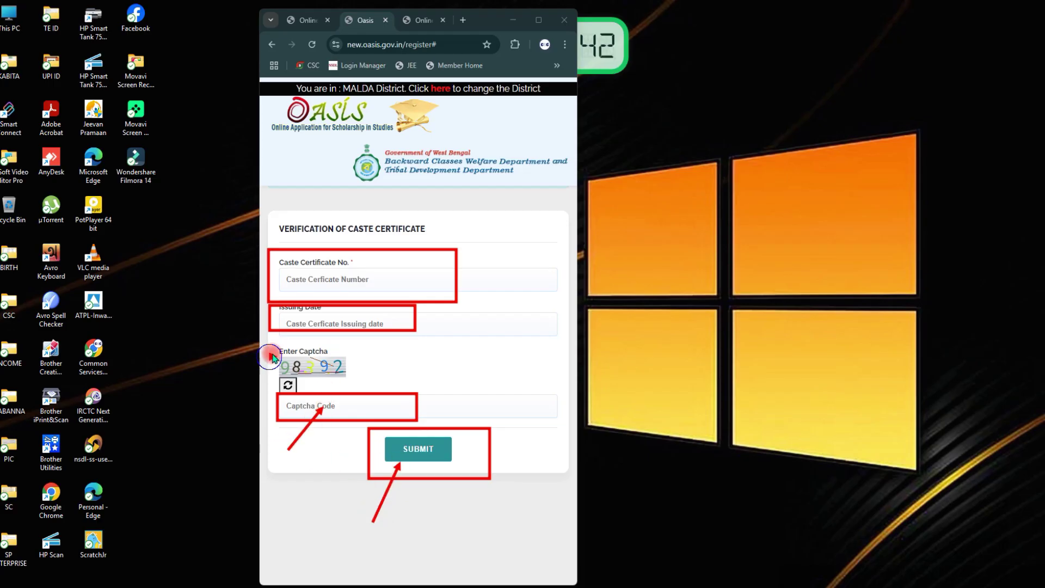
mouse_move(269, 356)
left_mouse_down()
mouse_move(297, 333)
mouse_move(315, 269)
left_mouse_up()
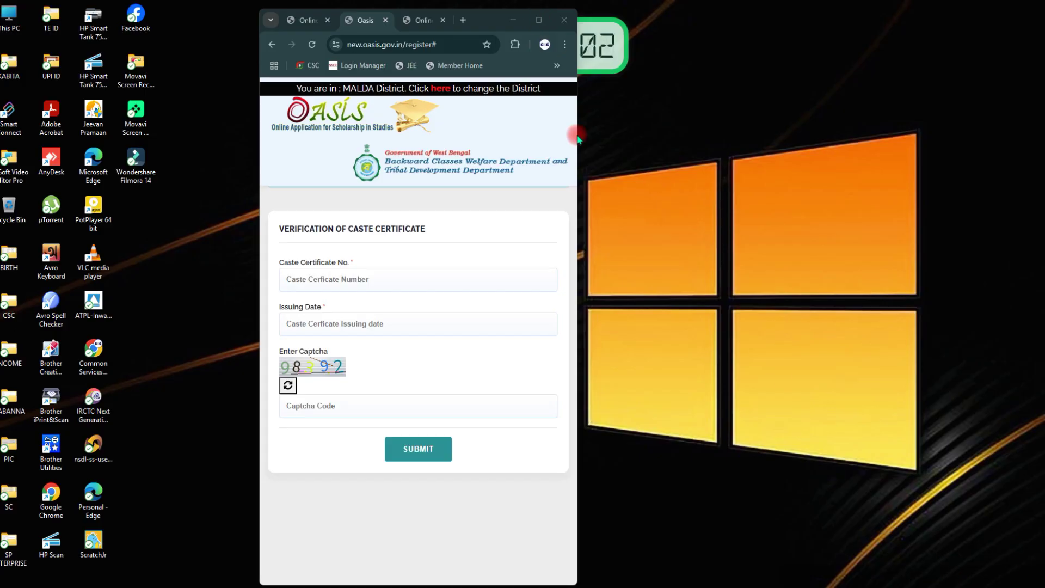
left_click(536, 21)
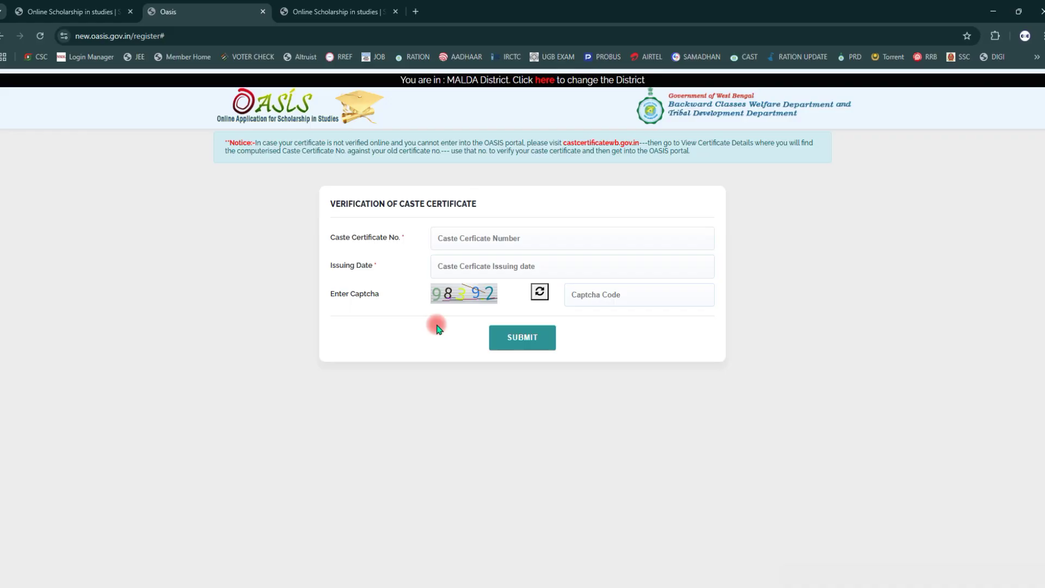
Enter the certificate number, issuing date and captcha 98392, then submit the caste certificate
left_click(1005, 571)
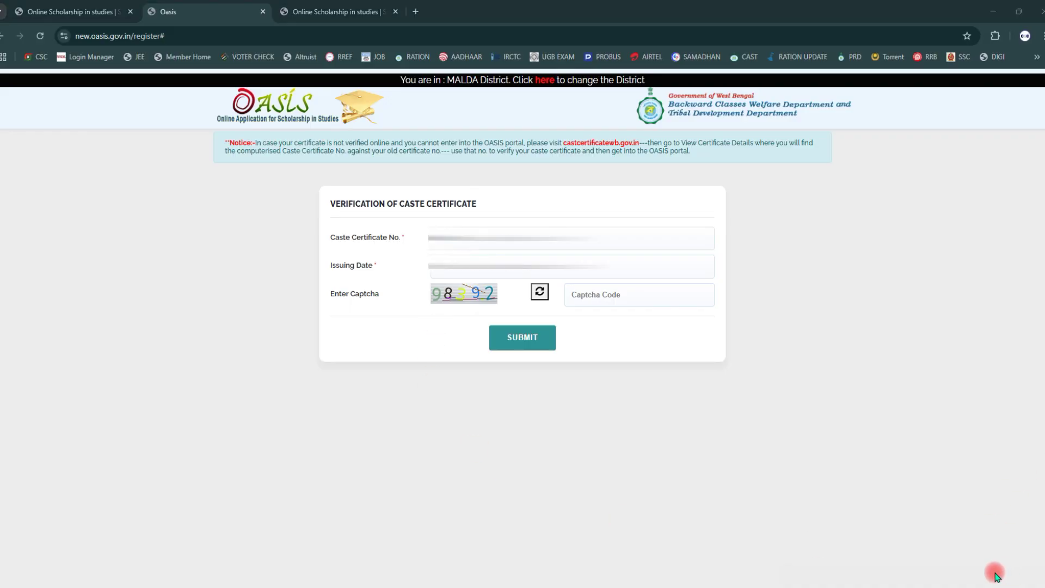
type("98392")
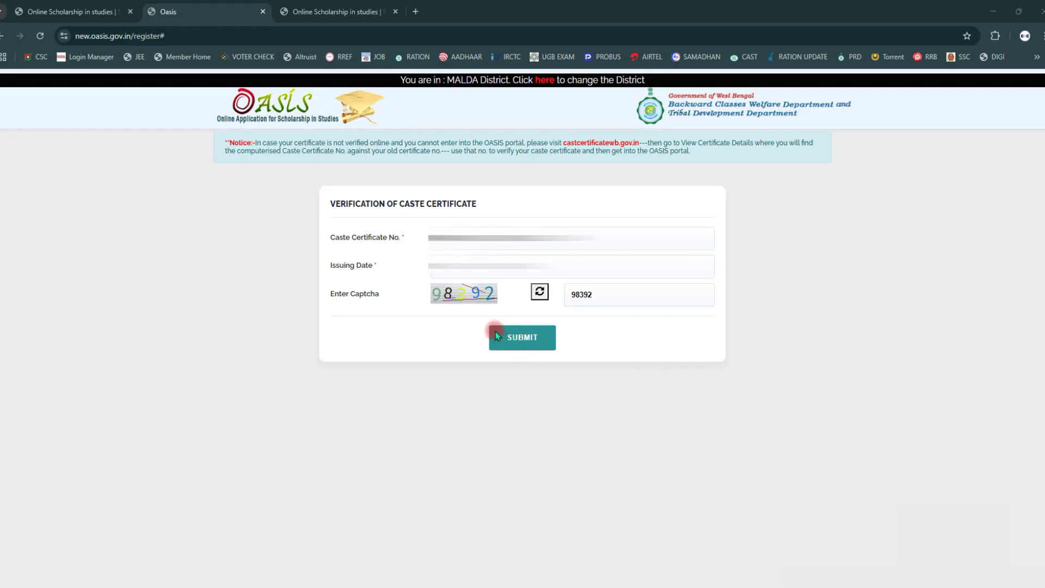
mouse_move(479, 321)
left_mouse_down()
mouse_move(557, 346)
mouse_move(512, 338)
left_mouse_up()
left_click(549, 348)
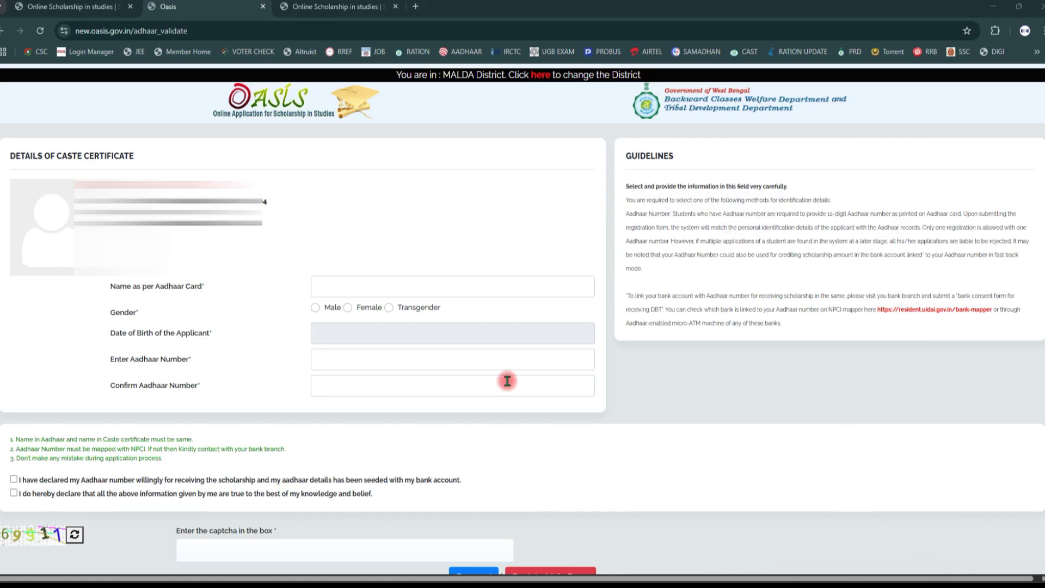
Enter the Aadhaar name, gender and Aadhaar number with confirmation, tick both declarations, and type captcha 69911
left_click(914, 514)
mouse_move(17, 162)
left_mouse_down()
mouse_move(51, 327)
mouse_move(264, 376)
left_mouse_up()
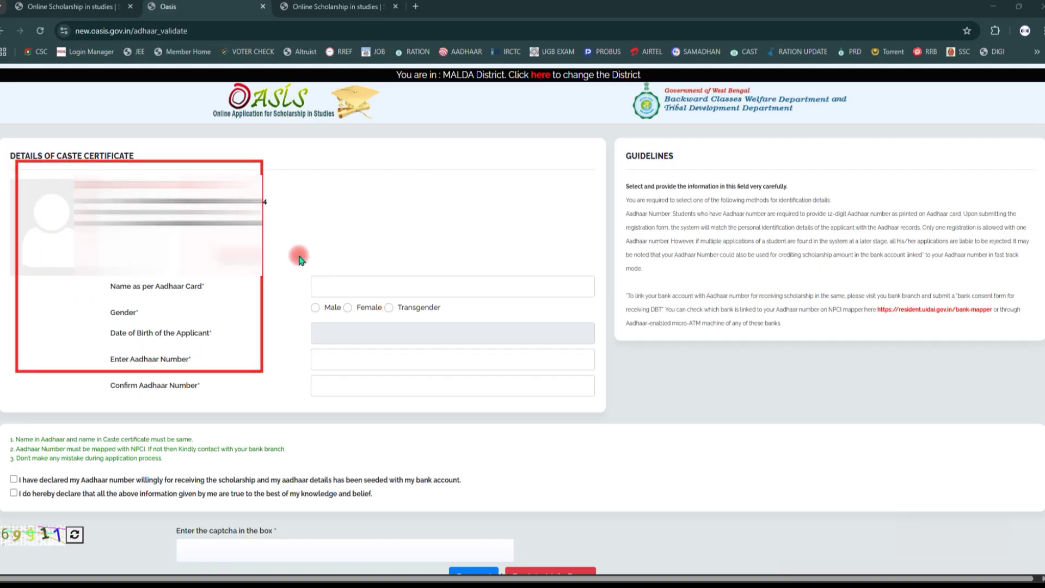
mouse_move(299, 265)
left_mouse_down()
mouse_move(341, 297)
mouse_move(472, 298)
left_mouse_up()
left_click_drag(295, 298, 444, 322)
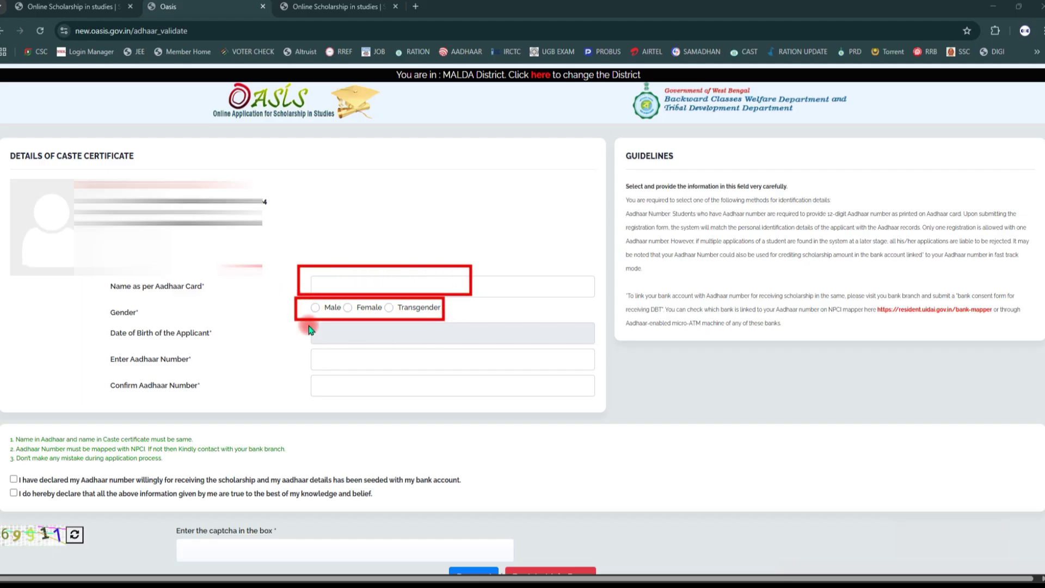
mouse_move(298, 321)
left_mouse_down()
mouse_move(355, 348)
mouse_move(464, 345)
left_mouse_up()
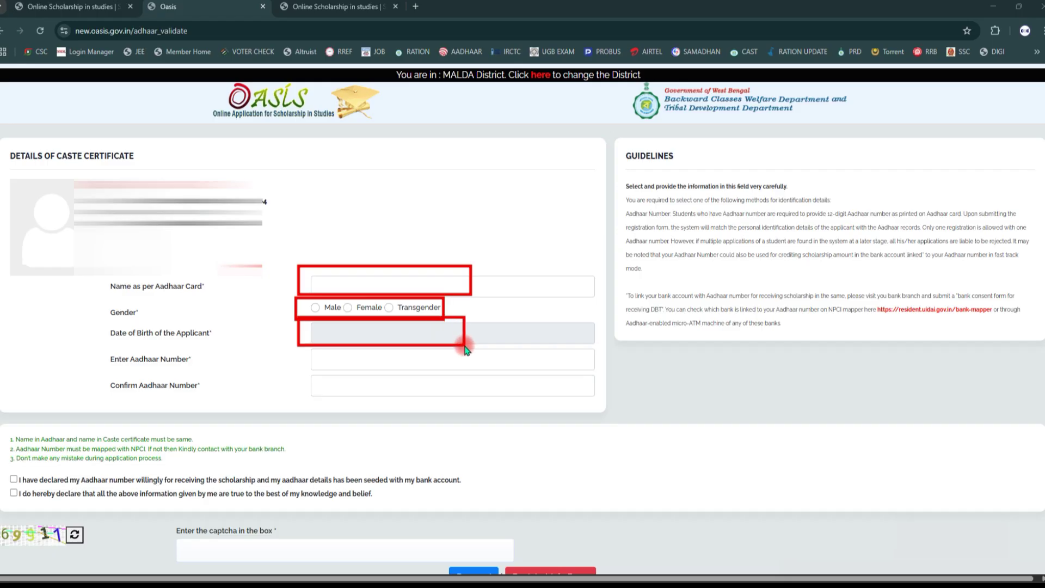
left_click_drag(297, 344, 419, 371)
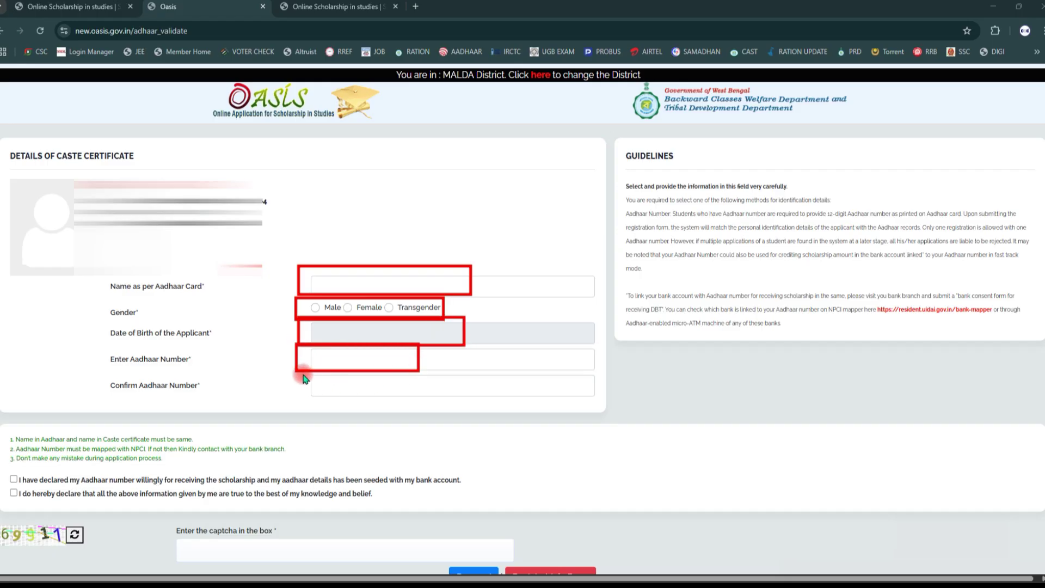
left_click_drag(302, 374, 422, 402)
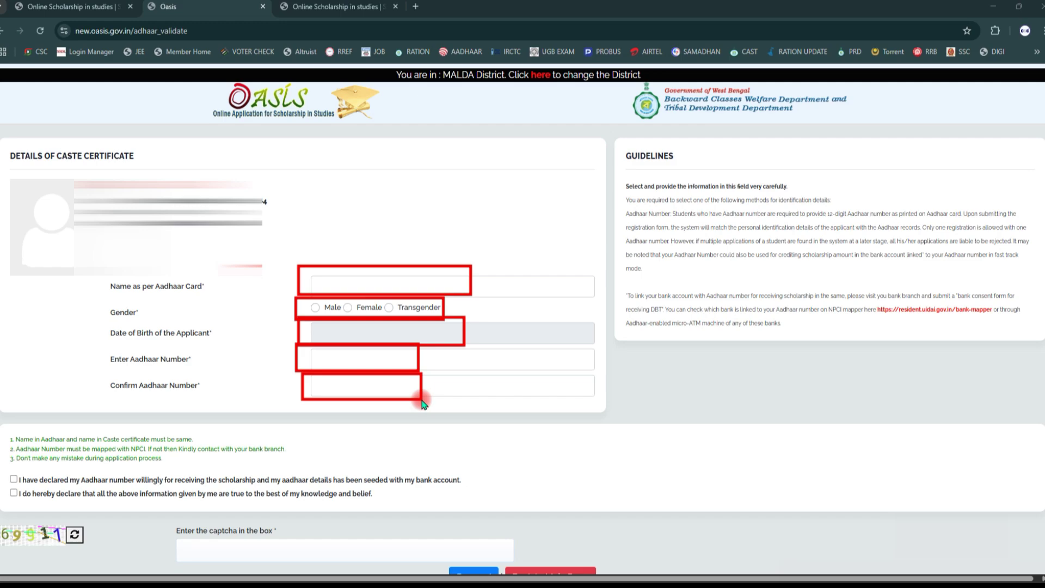
mouse_move(6, 470)
left_mouse_down()
mouse_move(18, 482)
mouse_move(7, 551)
mouse_move(74, 554)
left_mouse_up()
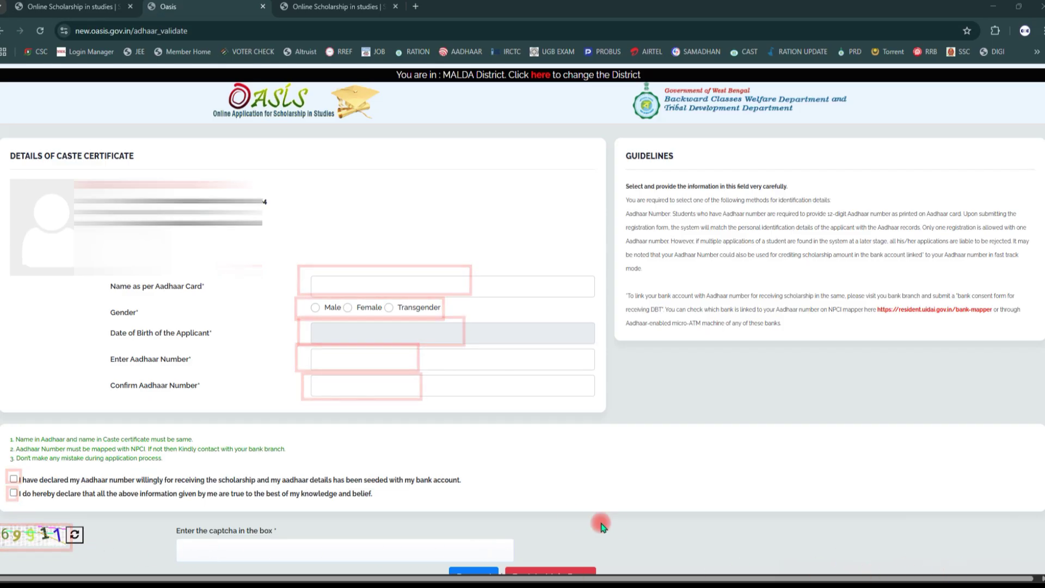
scroll(577, 521, "down", 1)
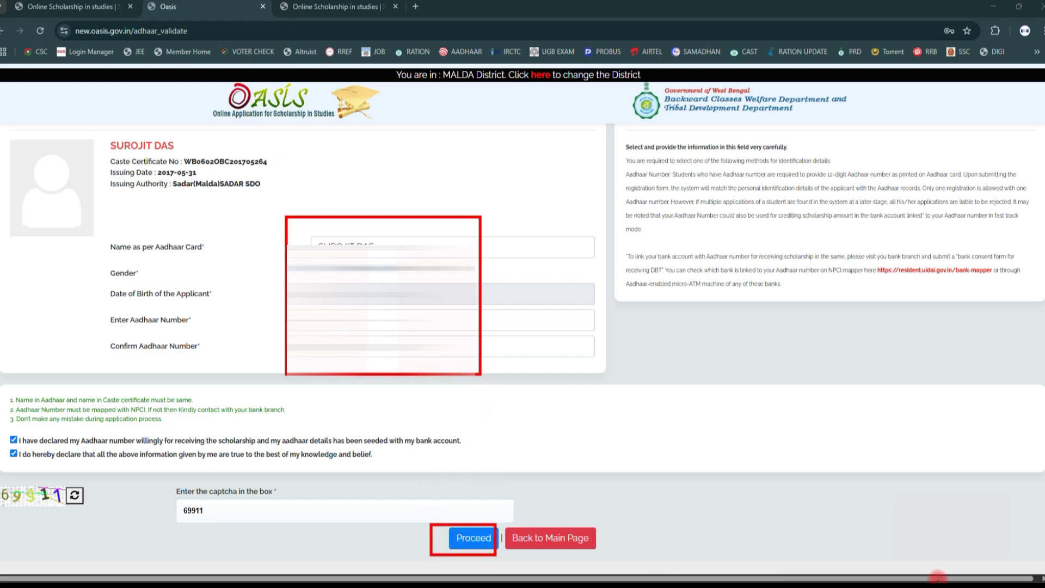
Proceed to the registration form and fill guardian name, caste OBC B, sub caste and Regular Full Time course
left_click(472, 538)
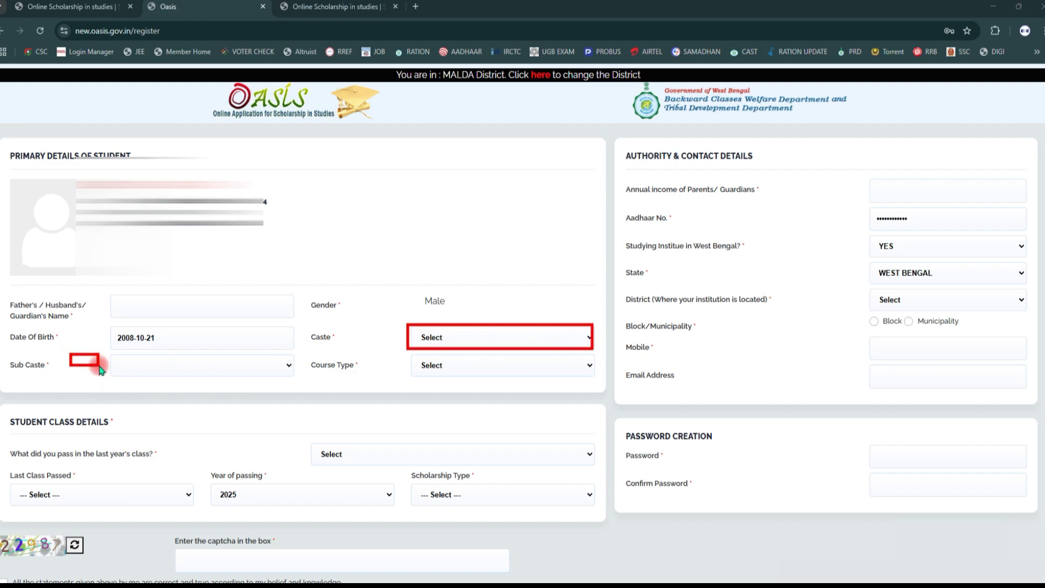
left_click_drag(99, 368, 310, 390)
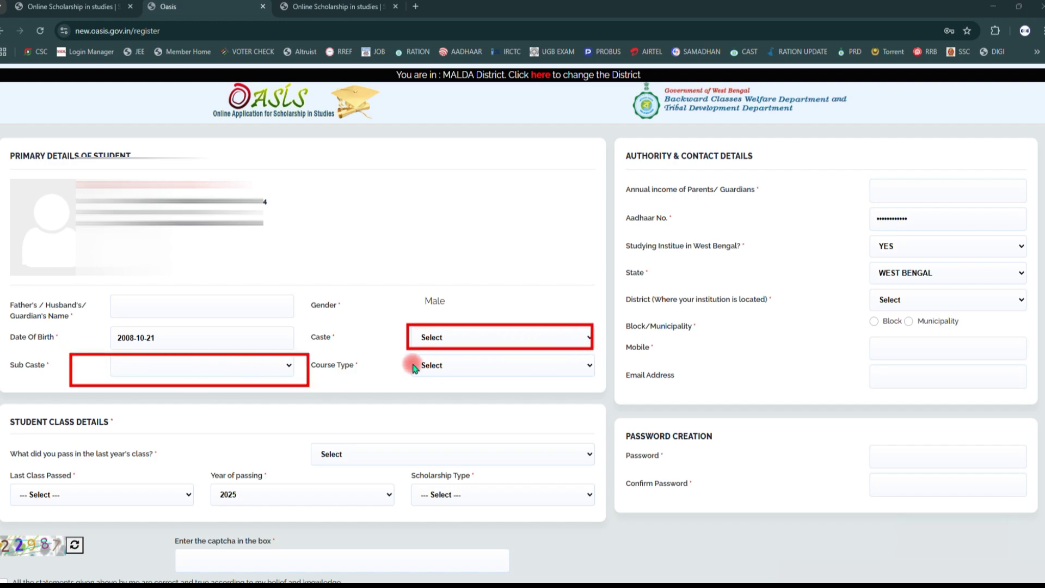
mouse_move(407, 353)
left_mouse_down()
mouse_move(442, 384)
mouse_move(597, 383)
left_mouse_up()
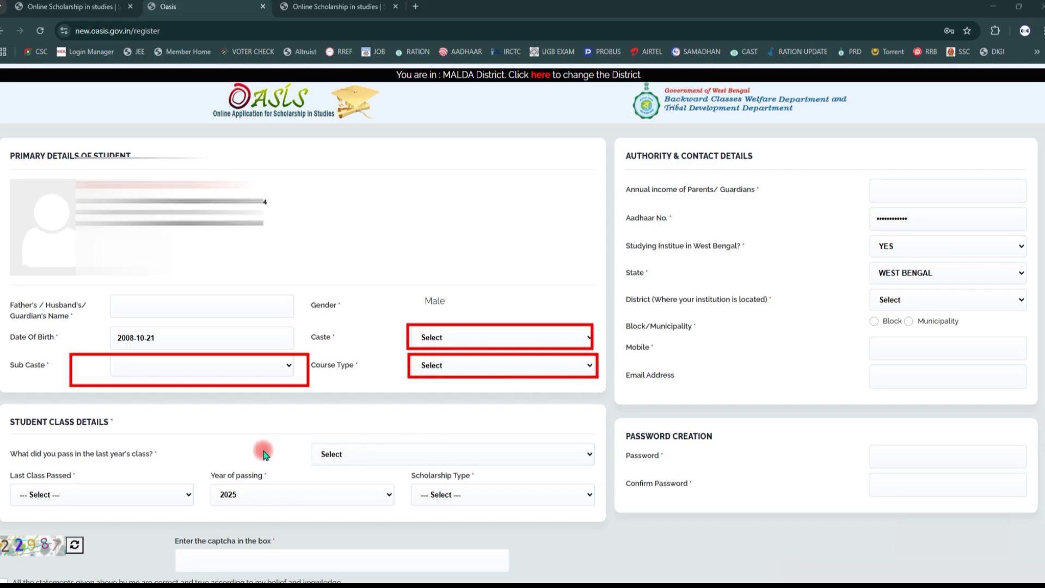
mouse_move(305, 442)
left_mouse_down()
mouse_move(354, 462)
mouse_move(596, 476)
left_mouse_up()
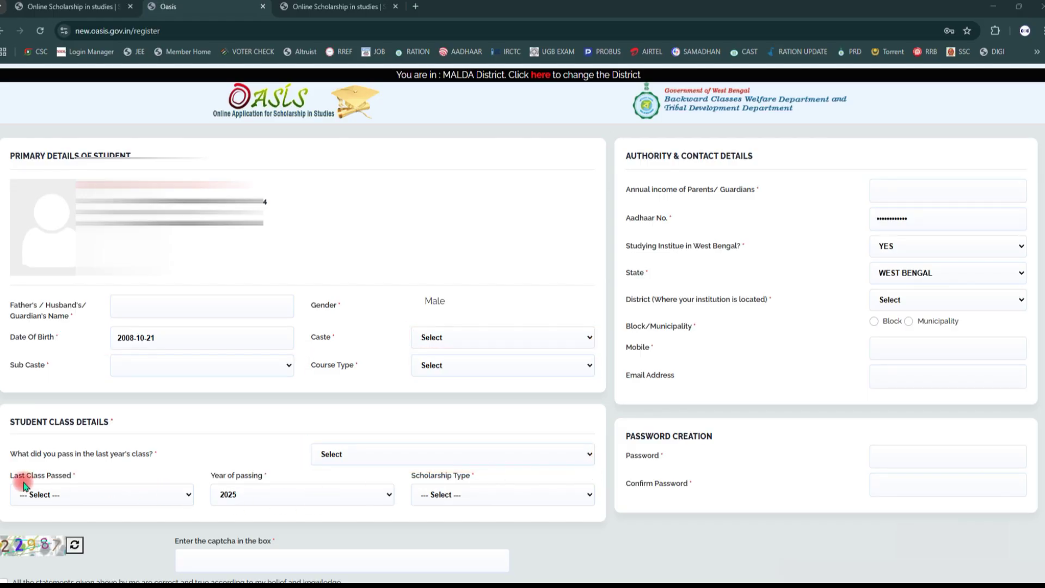
mouse_move(11, 477)
left_mouse_down()
mouse_move(81, 511)
mouse_move(200, 512)
left_mouse_up()
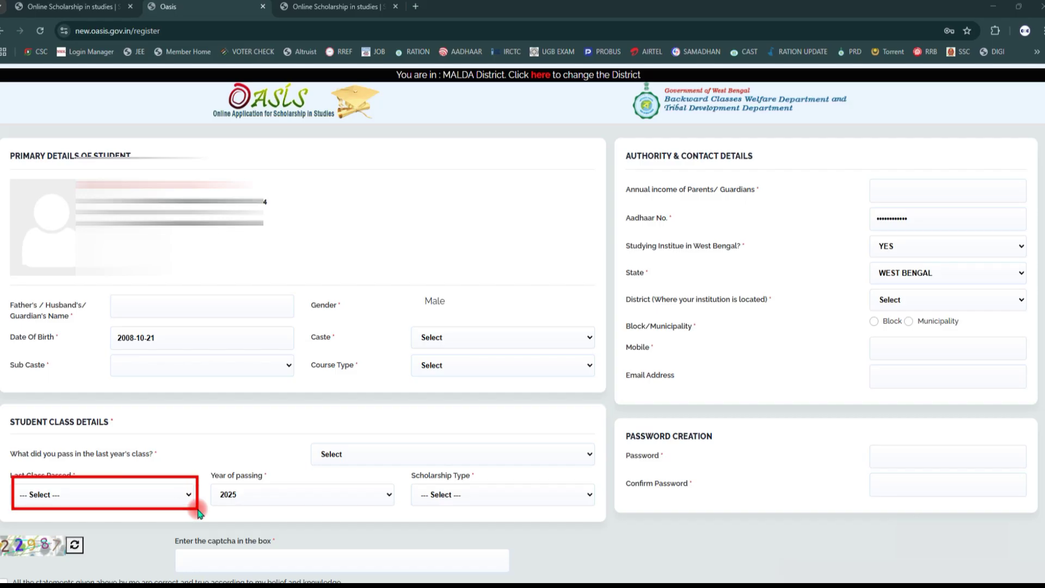
Choose last class X passed 2025, Postmatric scholarship, English Bazar municipality and the institute
left_click(135, 503)
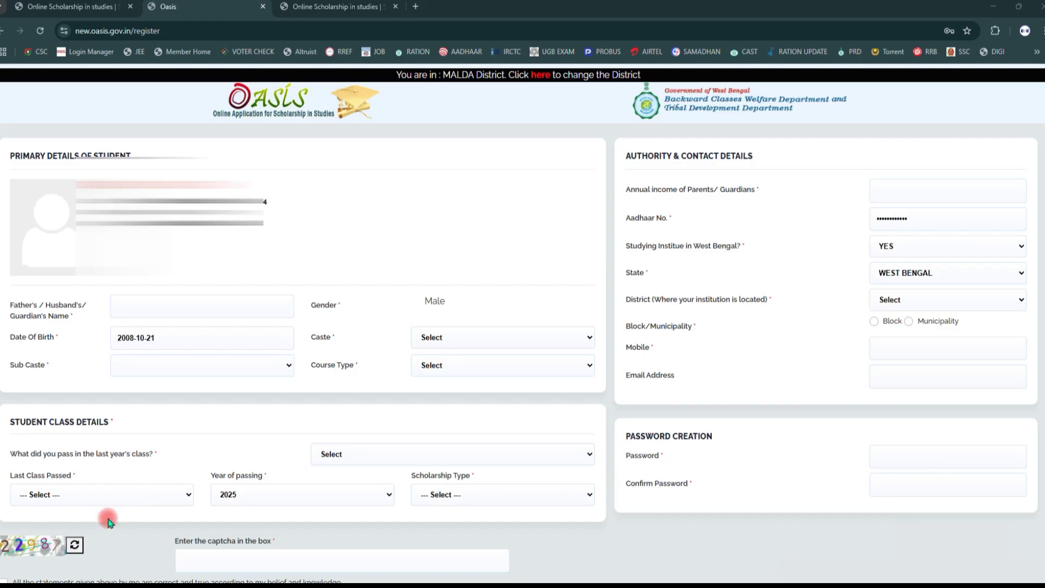
left_click_drag(895, 210, 1008, 204)
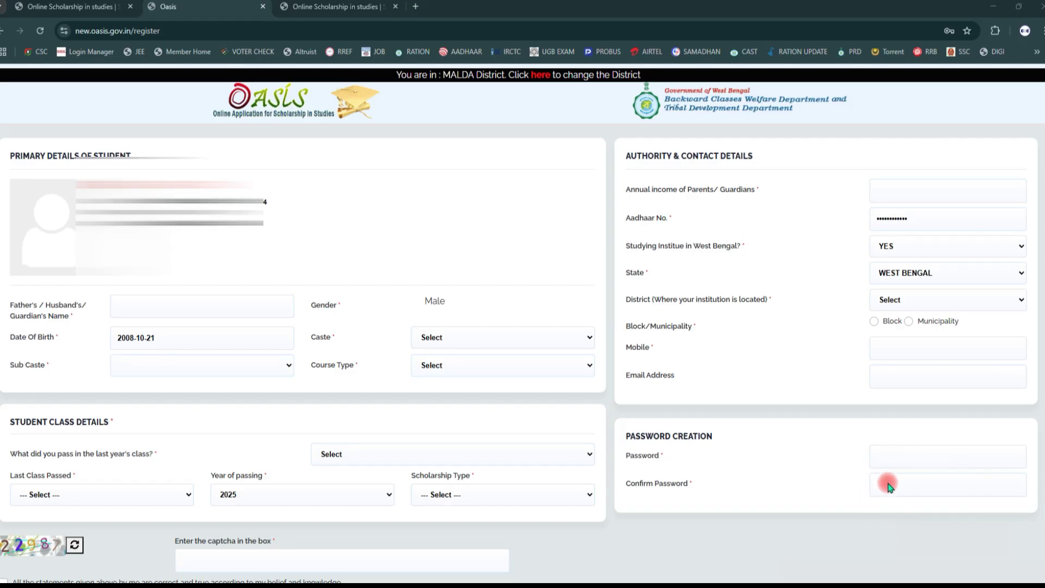
mouse_move(875, 463)
left_mouse_down()
mouse_move(879, 491)
mouse_move(958, 491)
left_mouse_up()
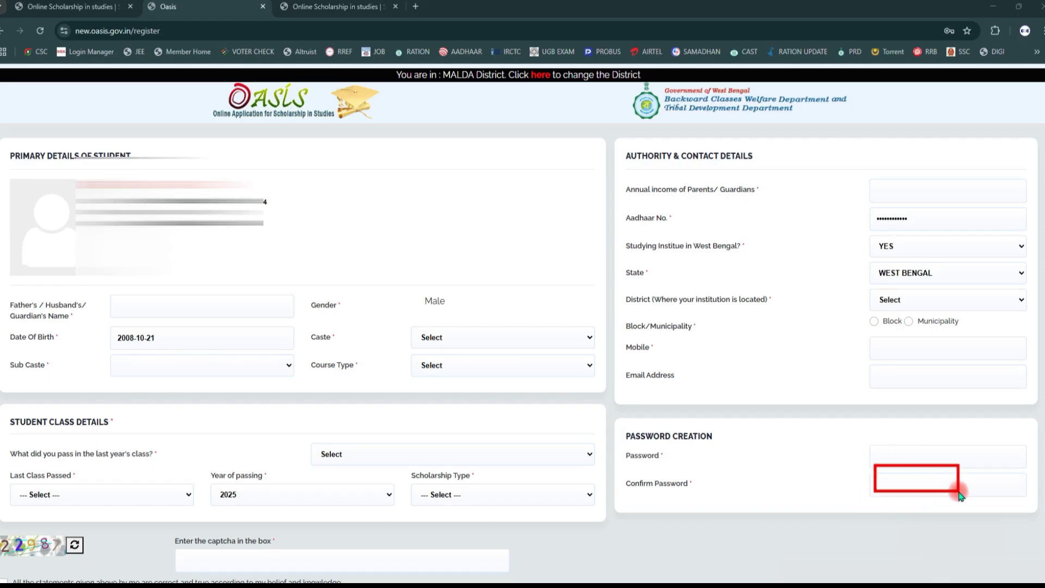
mouse_move(864, 429)
left_mouse_down()
mouse_move(879, 454)
mouse_move(951, 456)
left_mouse_up()
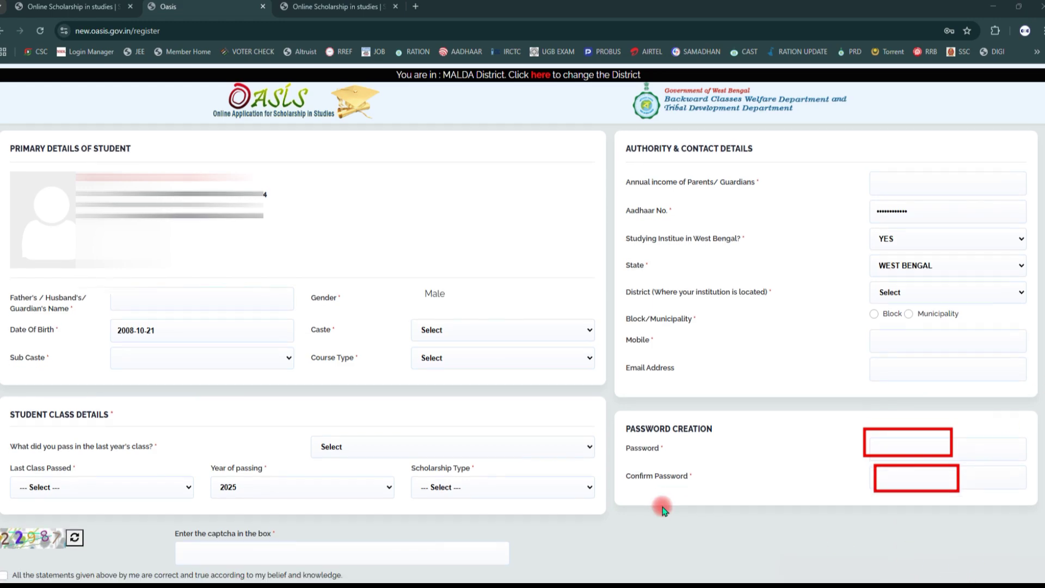
scroll(664, 497, "down", 3)
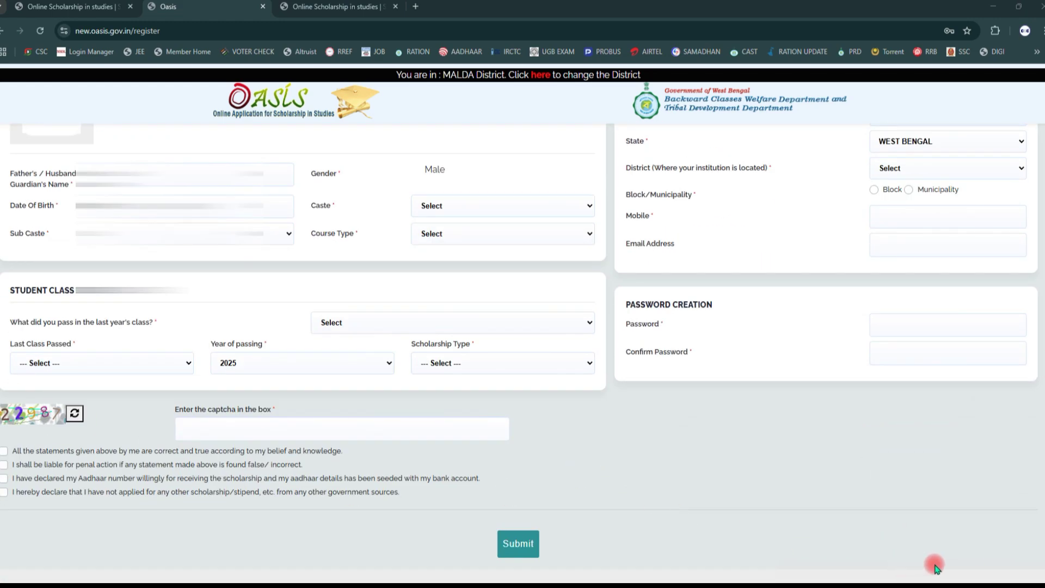
mouse_move(1, 398)
left_mouse_down()
mouse_move(32, 418)
mouse_move(91, 418)
left_mouse_up()
left_click_drag(3, 463, 22, 501)
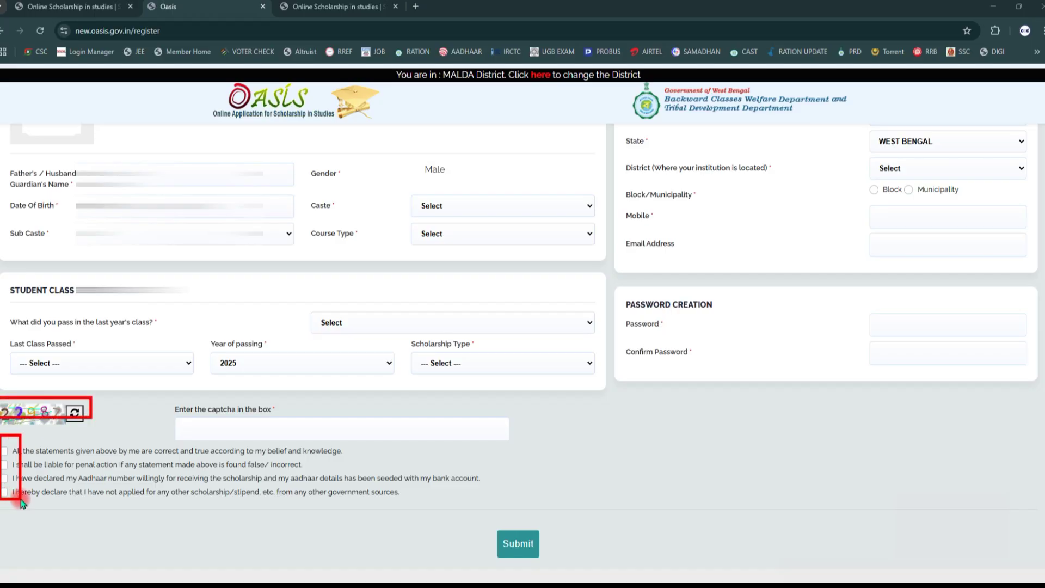
mouse_move(478, 520)
left_mouse_down()
mouse_move(483, 545)
mouse_move(571, 570)
left_mouse_up()
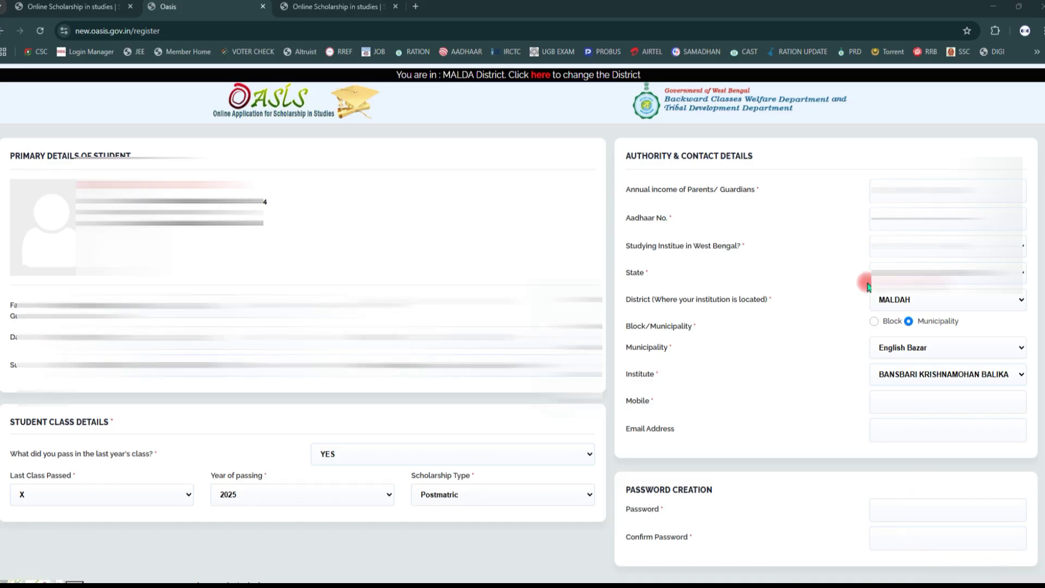
Check the remaining form fields, then submit the registration and confirm all fields are correct
left_click_drag(868, 296, 1027, 312)
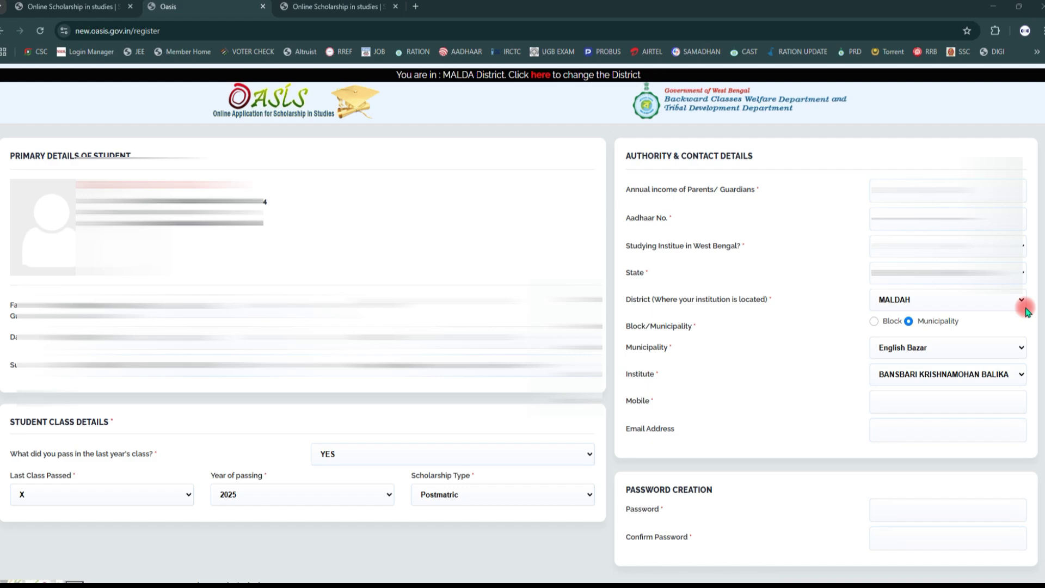
mouse_move(860, 312)
left_mouse_down()
mouse_move(874, 325)
mouse_move(980, 337)
left_mouse_up()
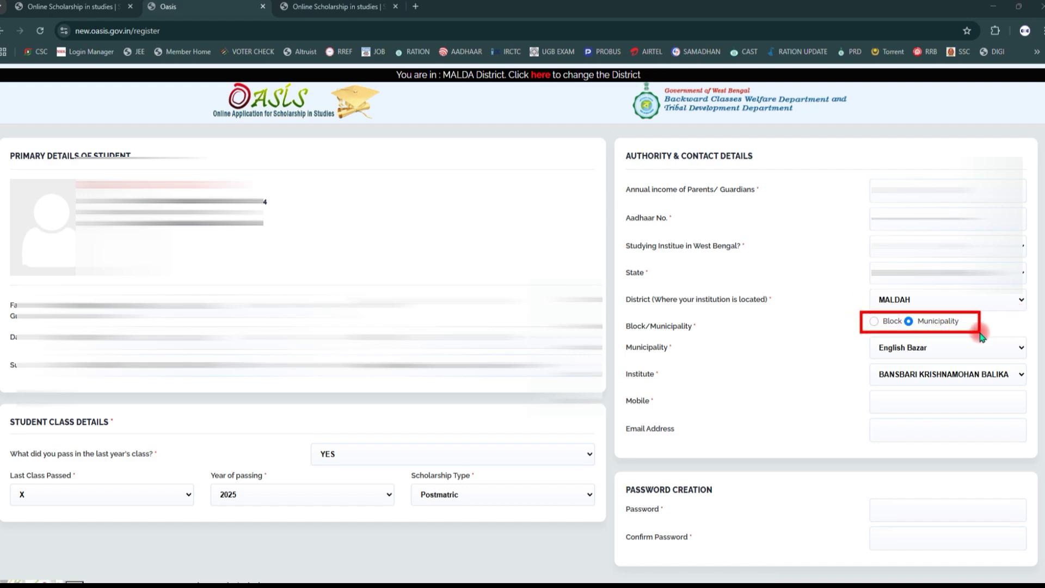
left_click(860, 342)
left_click_drag(860, 344, 1015, 356)
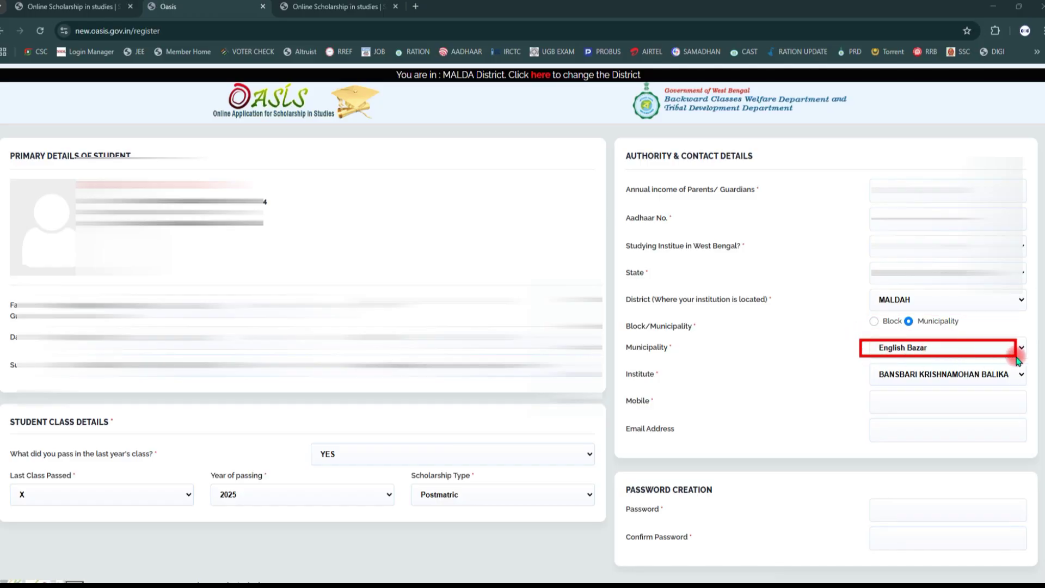
mouse_move(859, 365)
left_mouse_down()
mouse_move(914, 384)
mouse_move(1018, 383)
left_mouse_up()
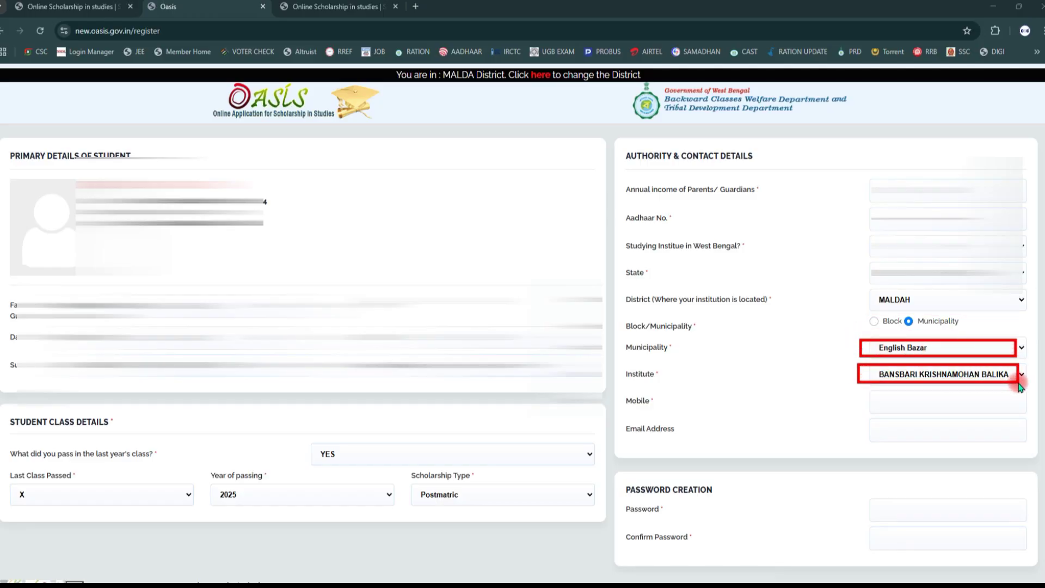
left_click_drag(860, 393, 980, 416)
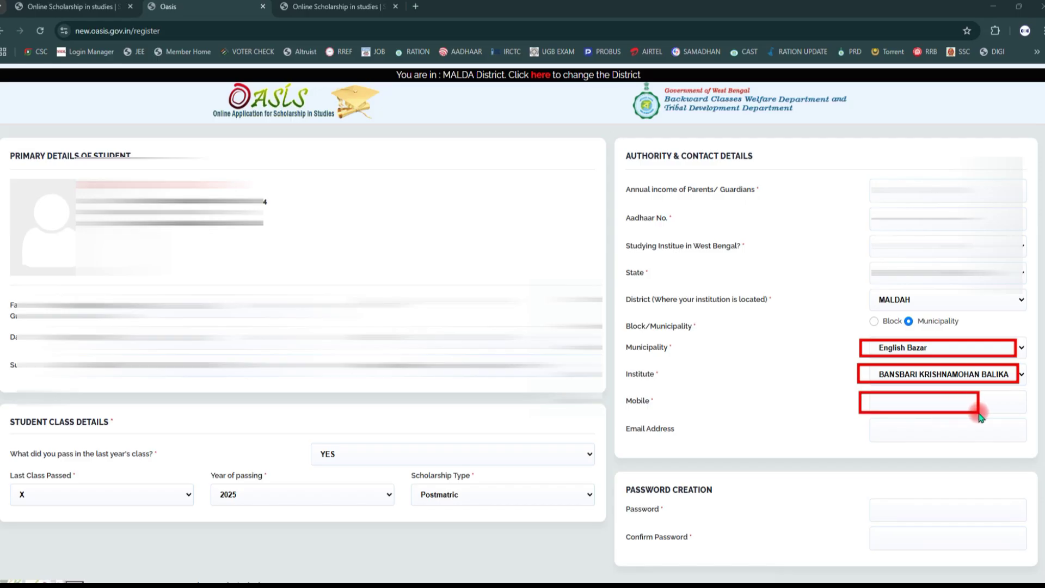
left_click(932, 325)
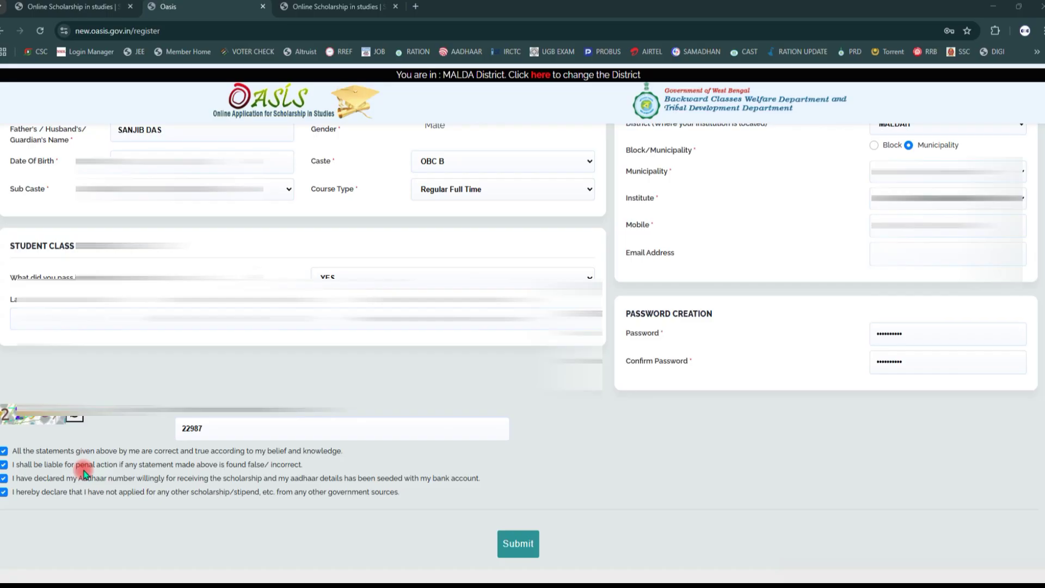
left_click(514, 547)
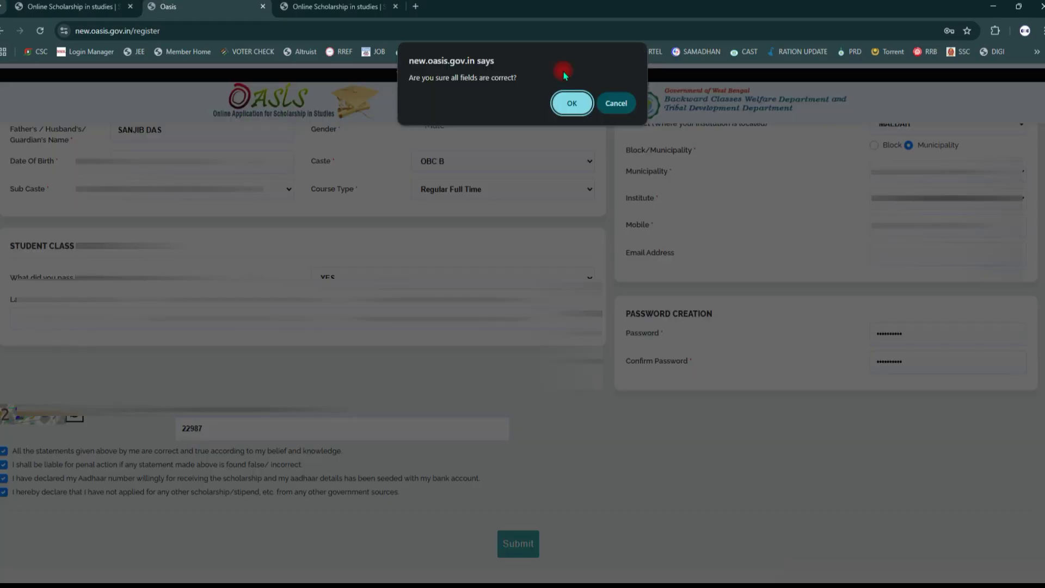
left_click(569, 103)
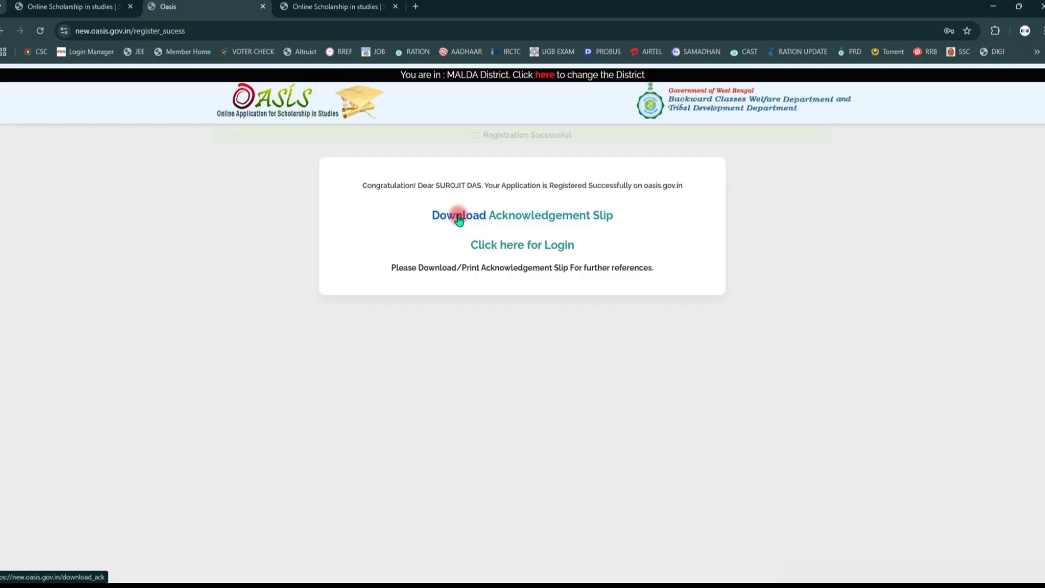
Open the acknowledgement slip and save it as a PDF
left_click(458, 217)
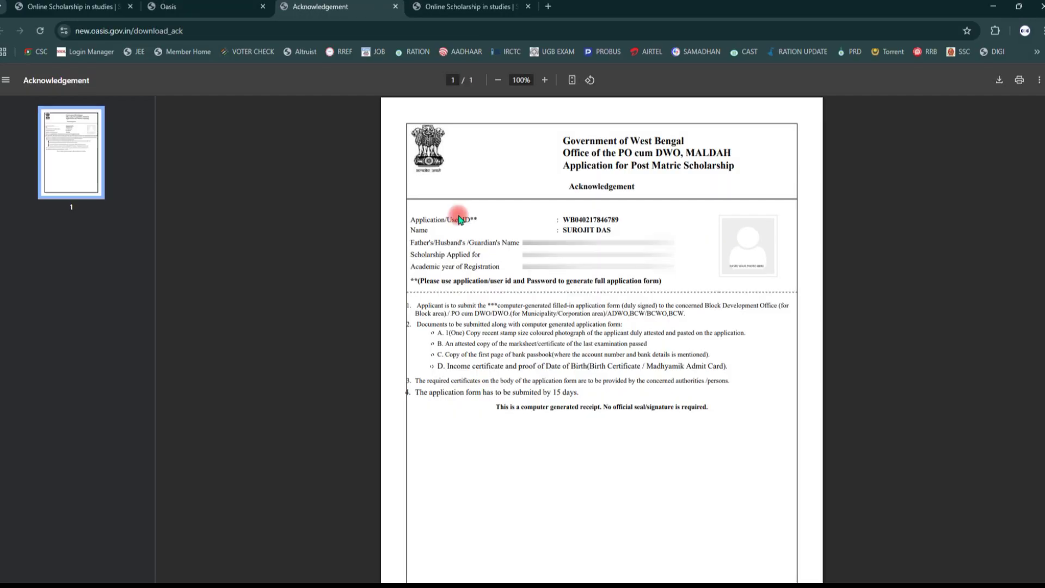
left_click(999, 80)
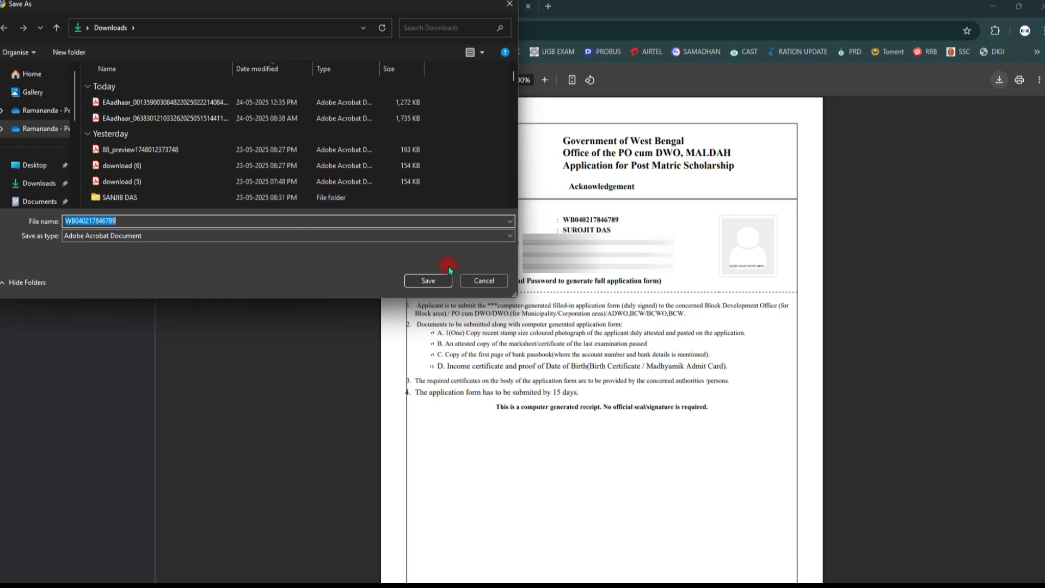
left_click(423, 279)
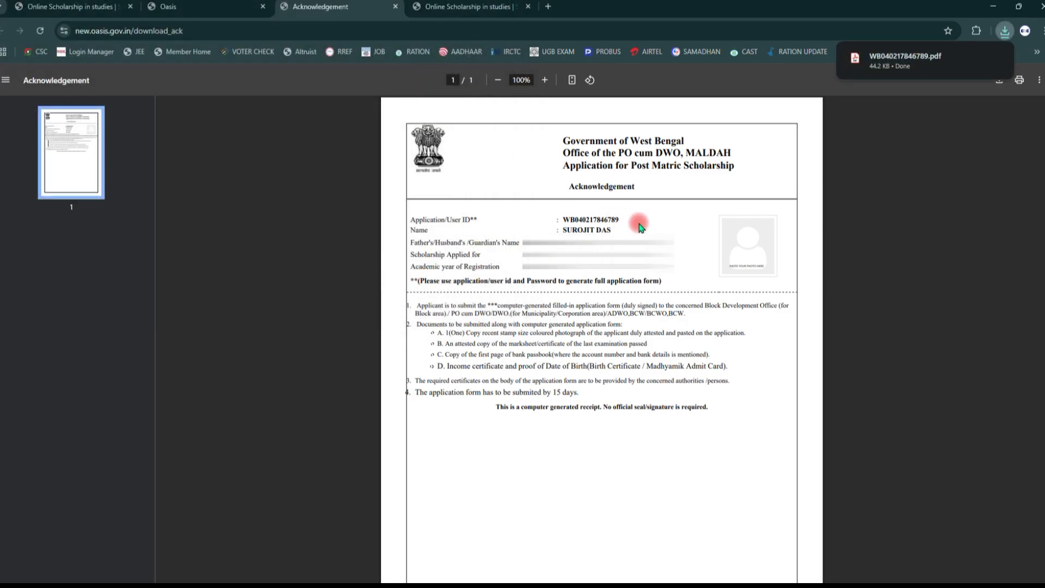
Copy the Application ID from the slip and go to the student login page
double_click(603, 219)
key("ctrl+c")
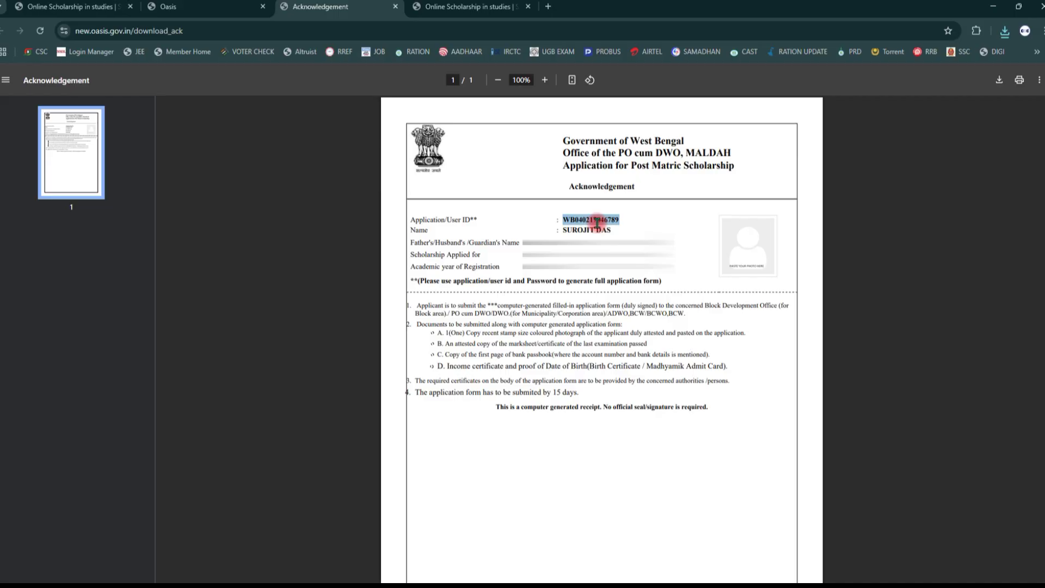
left_click(225, 3)
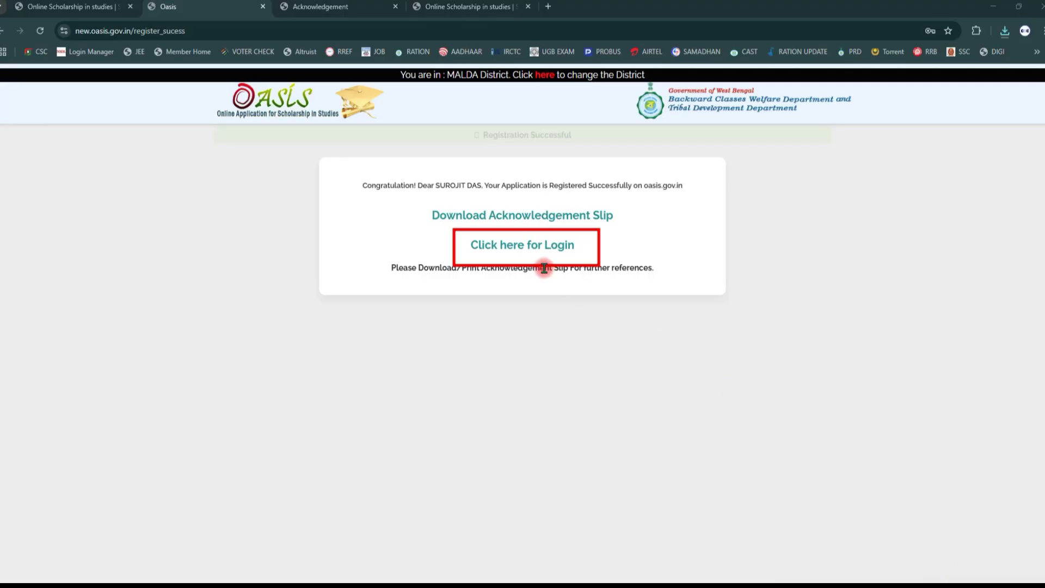
left_click(483, 245)
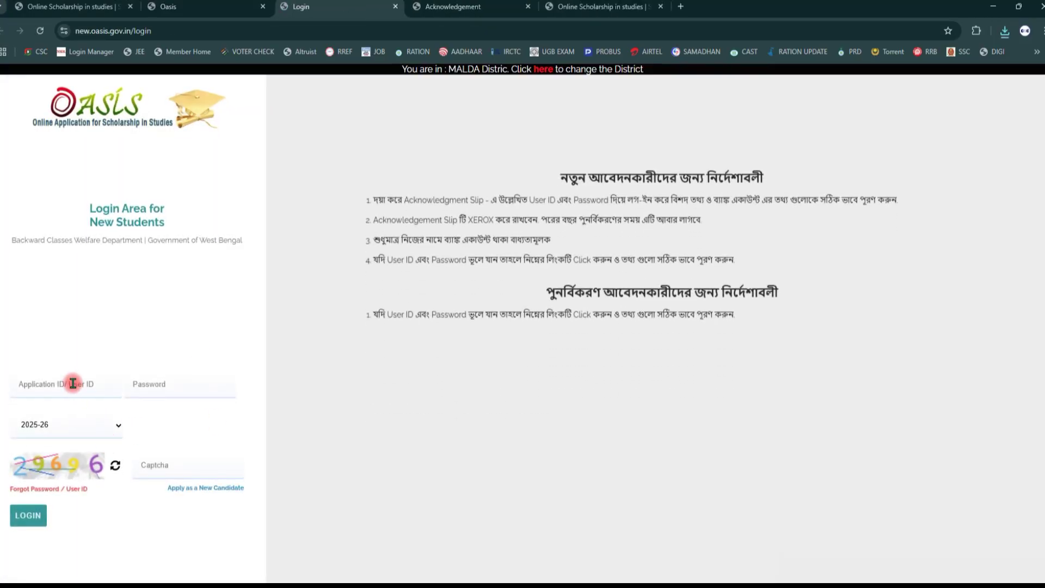
Log in with the pasted Application ID as user ID, the account password and the captcha
left_click(70, 379)
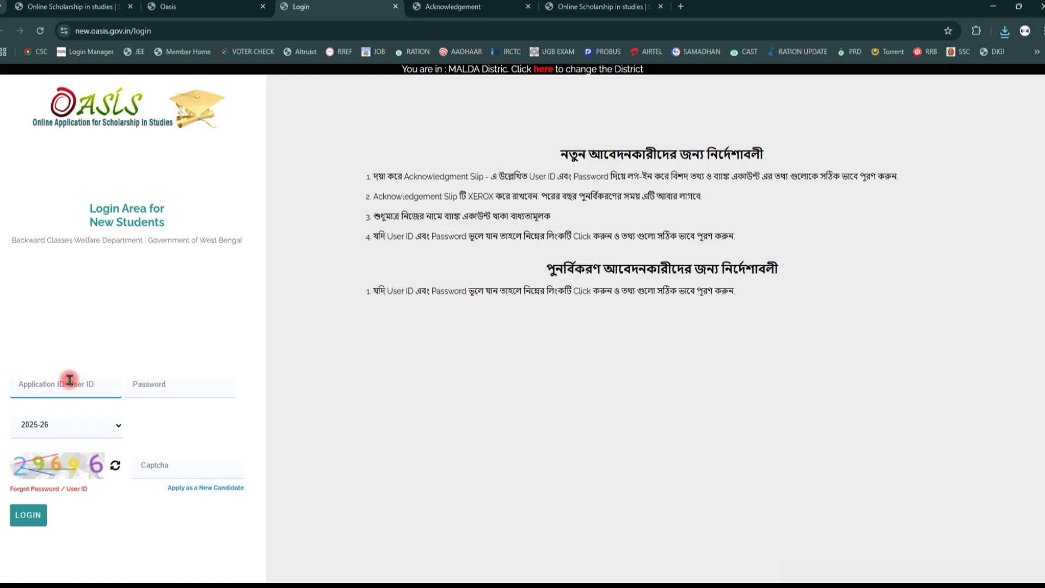
key("ctrl+v")
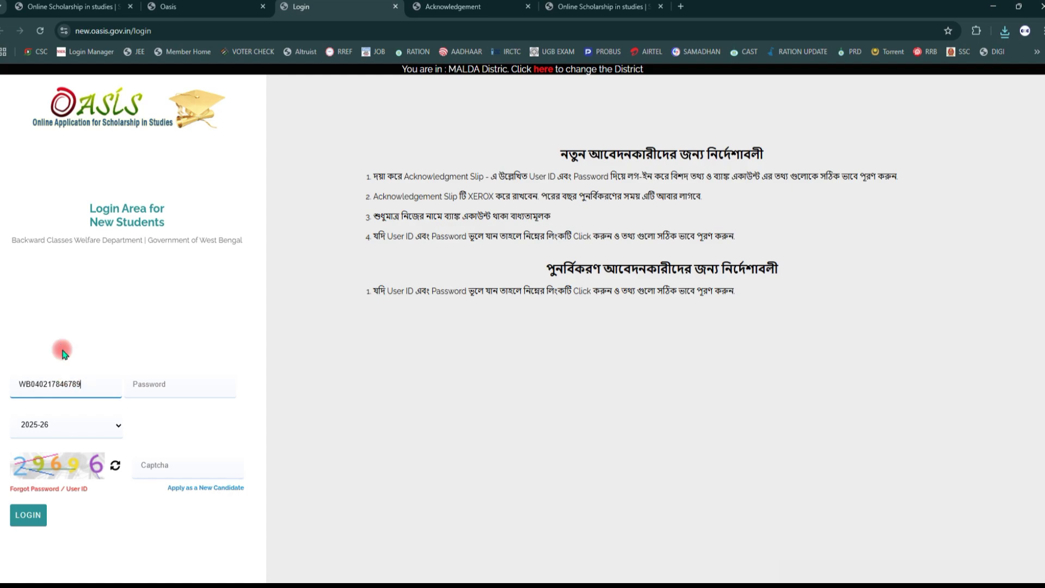
left_click(168, 388)
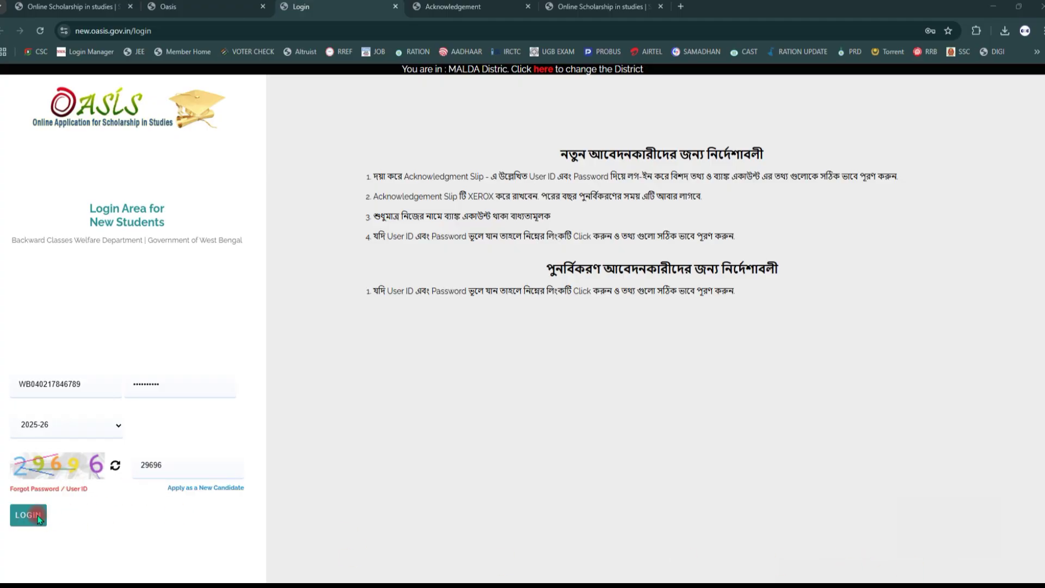
mouse_move(1, 497)
left_mouse_down()
mouse_move(19, 525)
mouse_move(60, 538)
left_mouse_up()
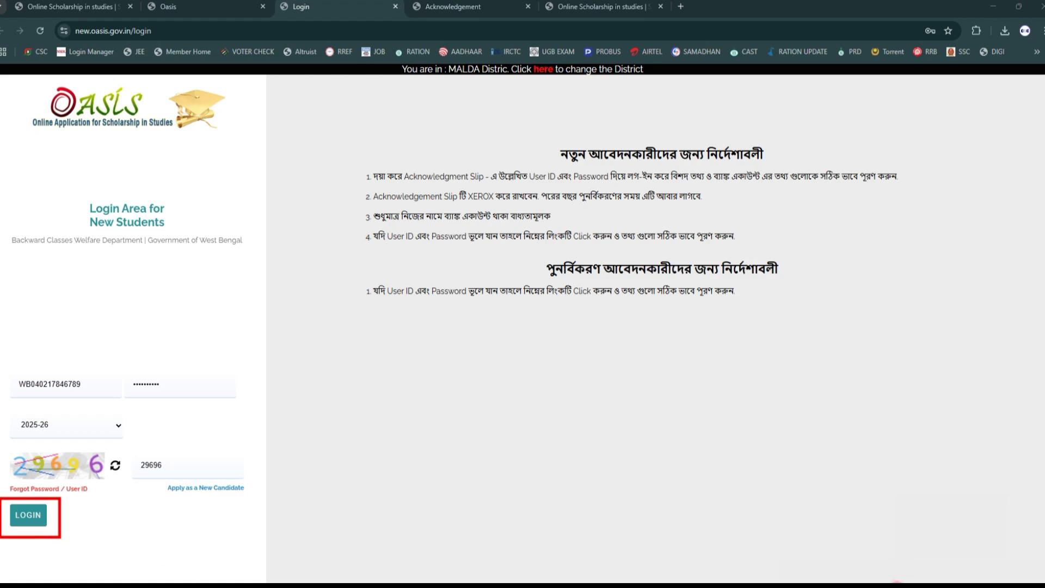
left_click(26, 516)
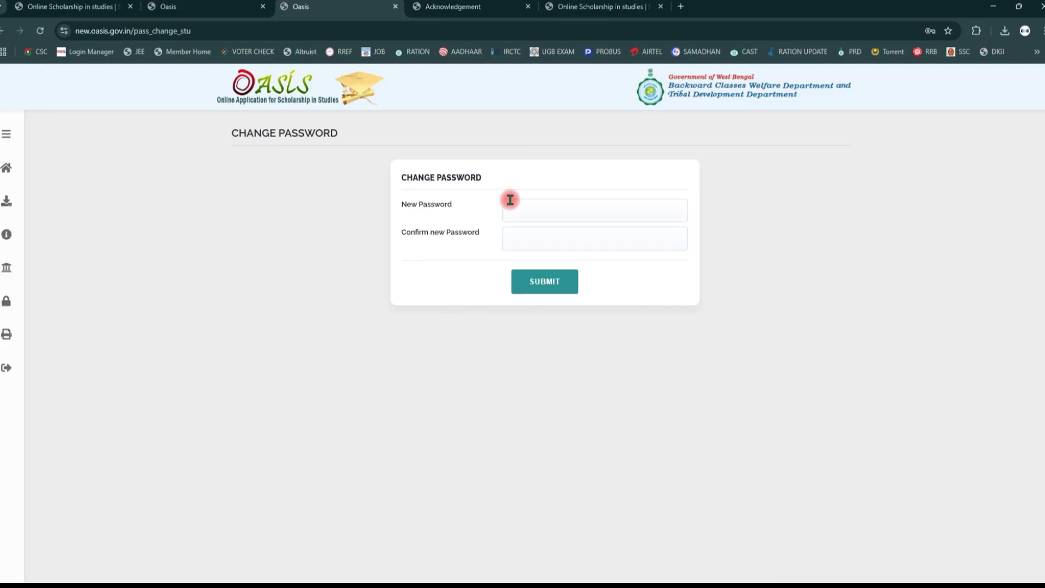
Enter the new password in both password fields, submit, and confirm the change
left_click(947, 569)
mouse_move(488, 177)
left_mouse_down()
mouse_move(497, 205)
mouse_move(606, 225)
left_mouse_up()
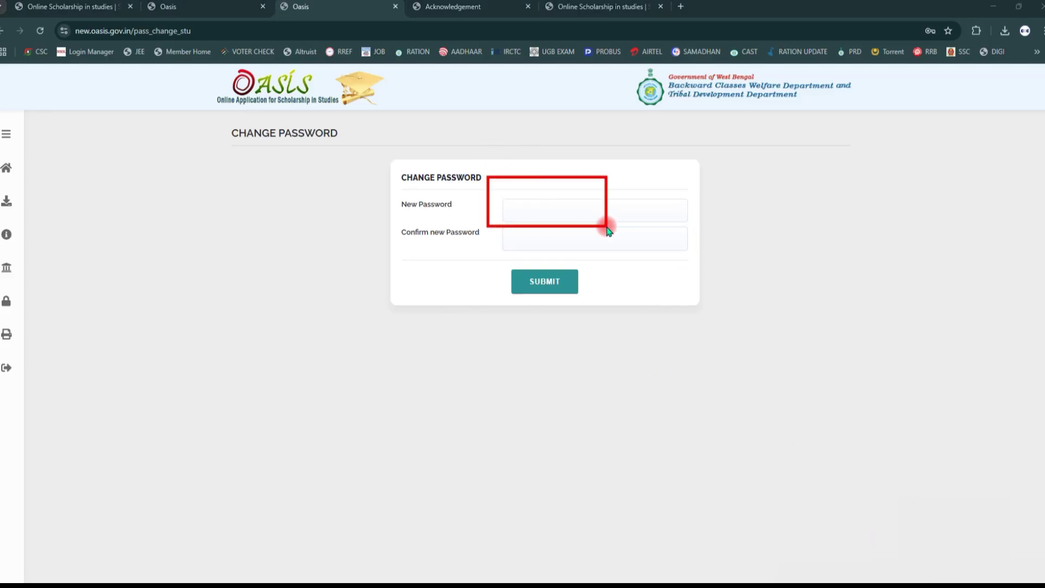
mouse_move(500, 228)
left_mouse_down()
mouse_move(602, 260)
mouse_move(664, 260)
left_mouse_up()
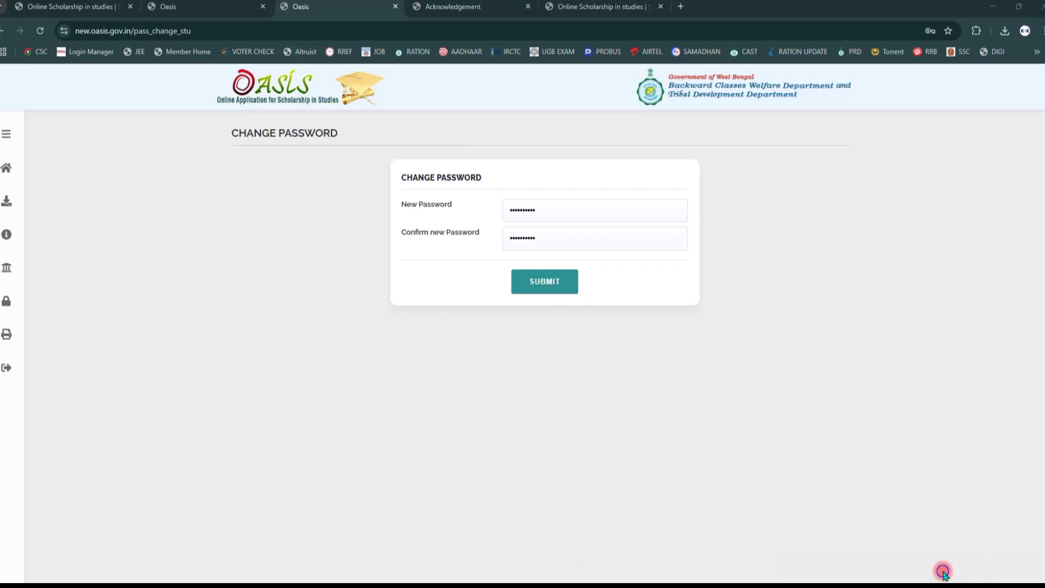
left_click_drag(498, 253, 594, 299)
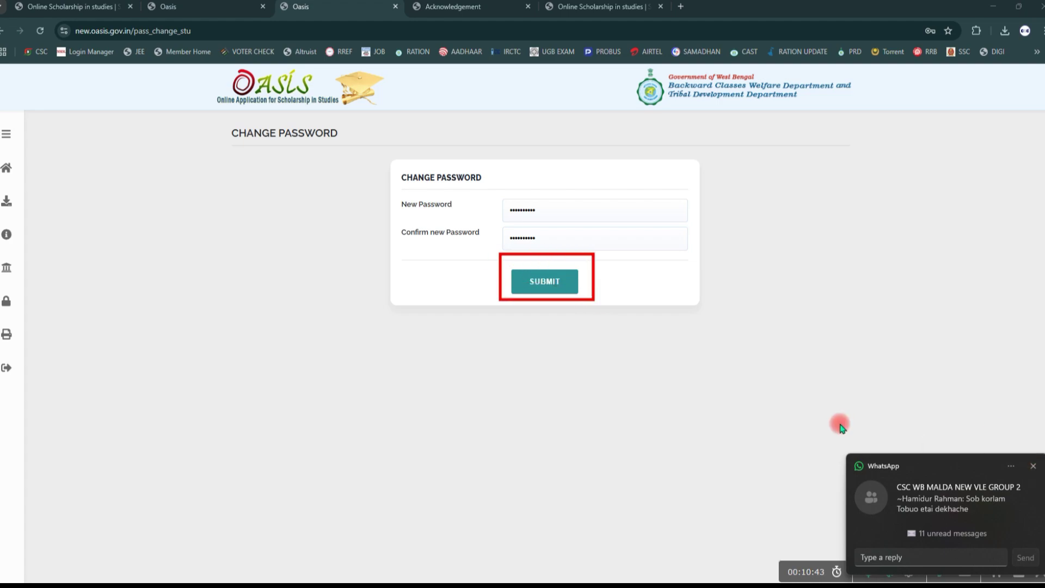
left_click(1033, 476)
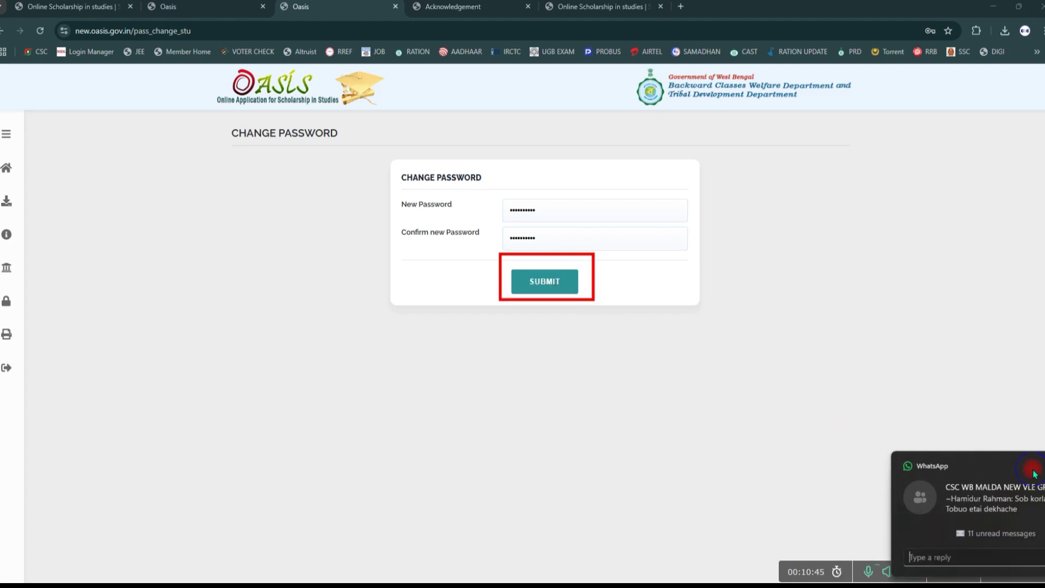
left_click(544, 282)
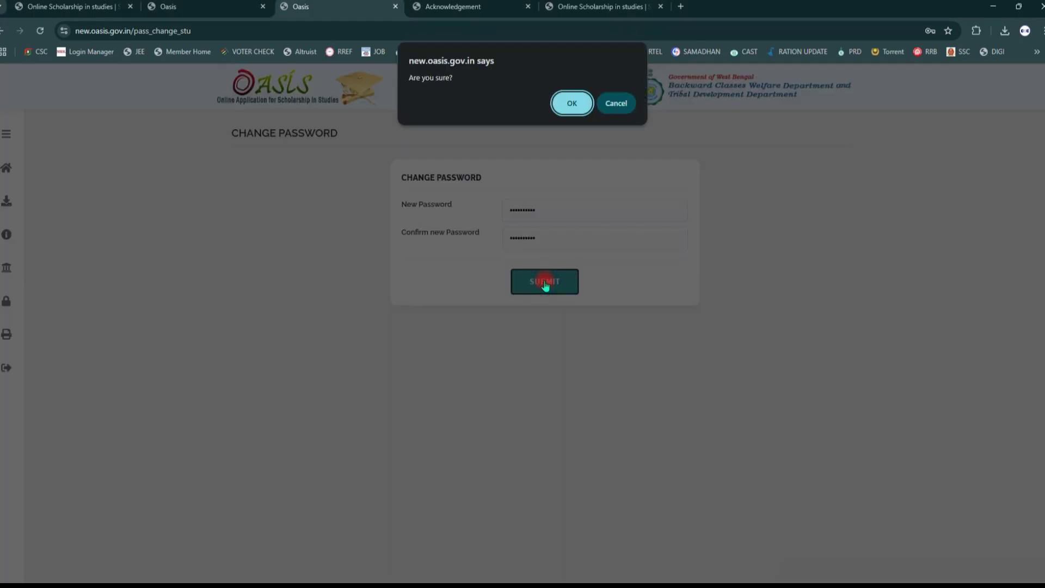
left_click(571, 103)
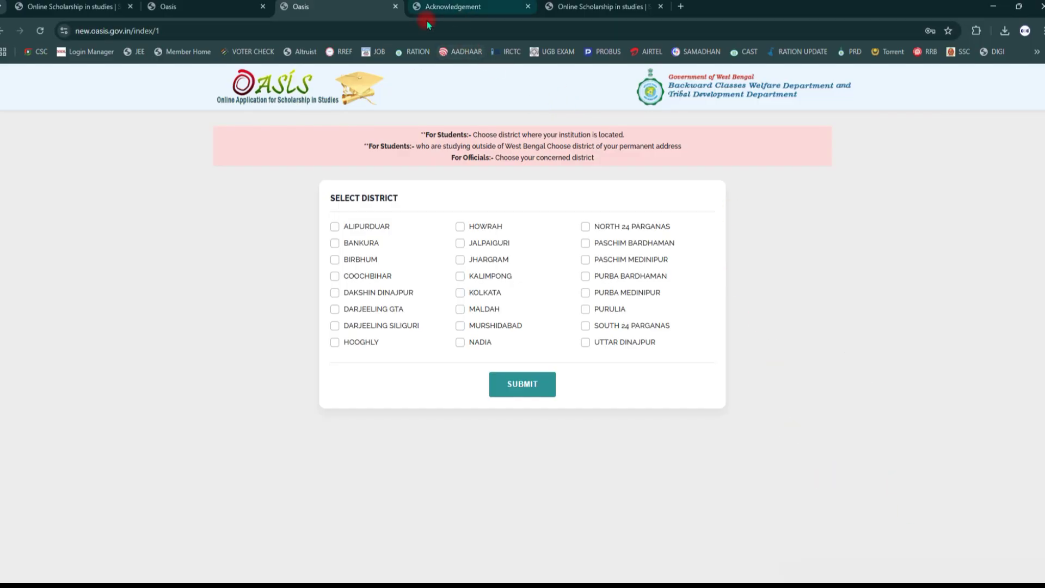
Close the district selection, acknowledgement slip and registration success tabs, leaving the homepage
left_click(395, 7)
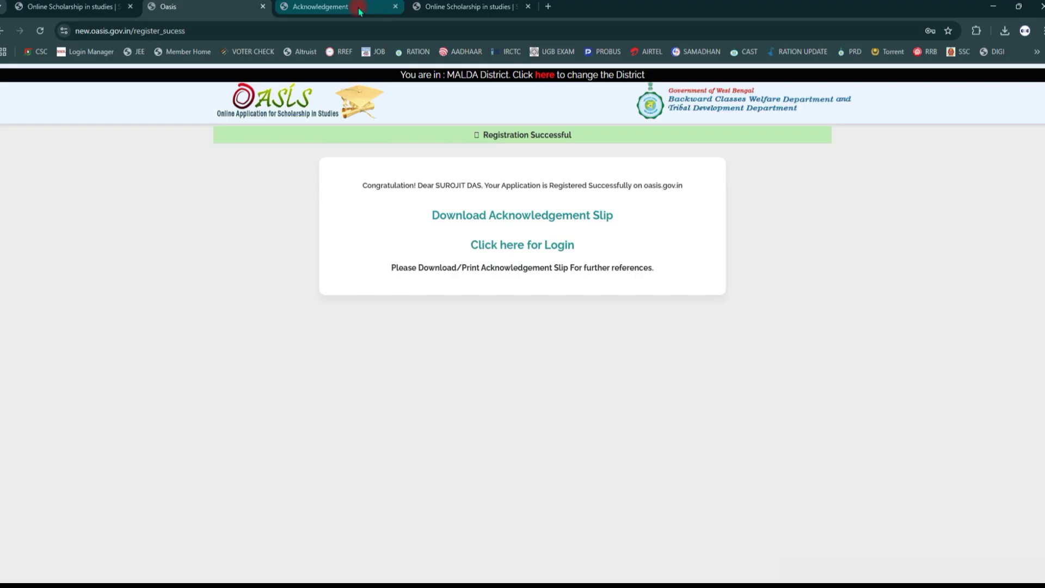
left_click(395, 7)
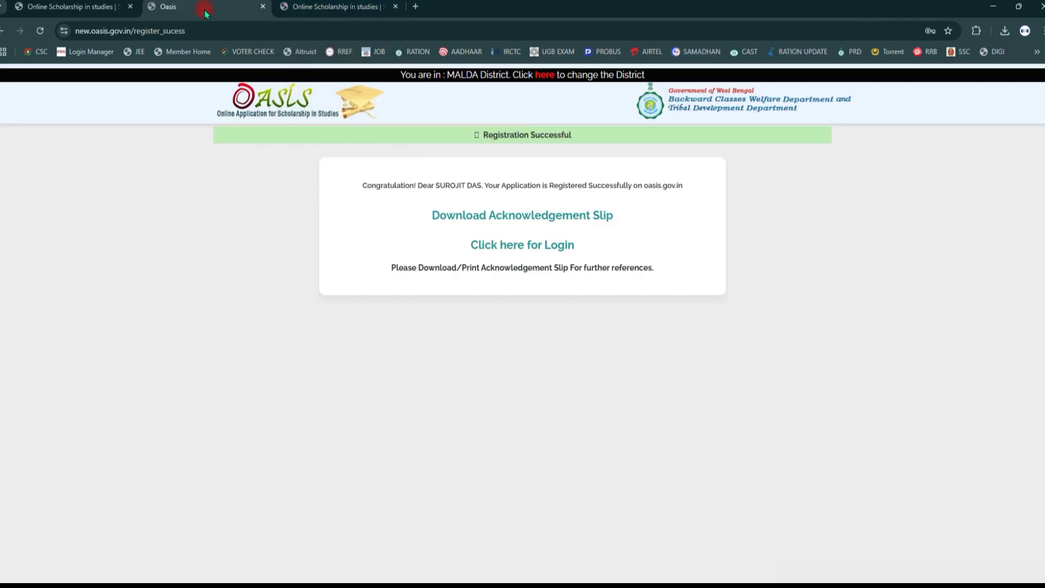
left_click(262, 7)
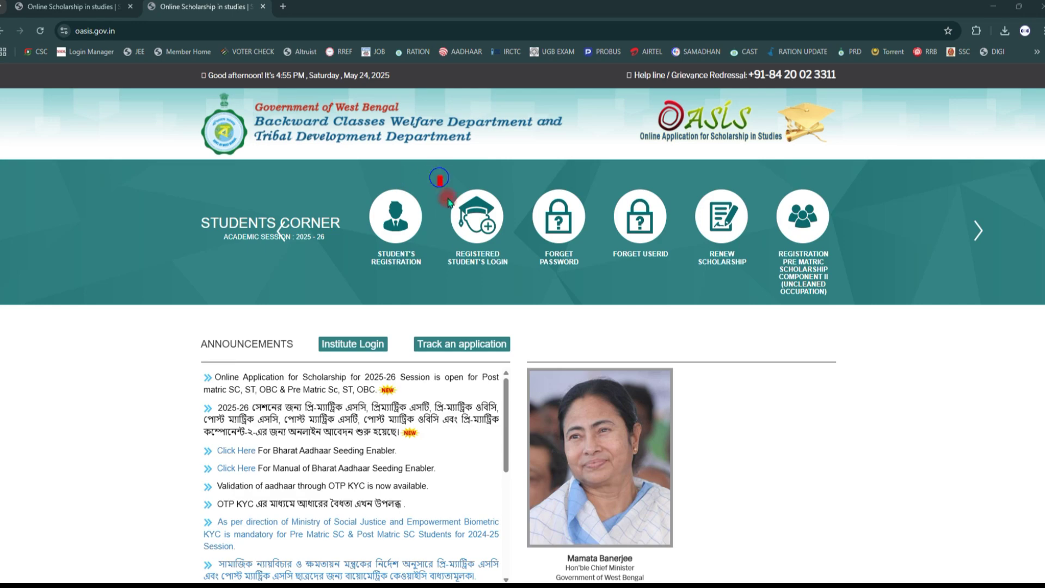
Open Registered Student's Login and submit and confirm MALDAH as the institution's district
left_click_drag(438, 178, 517, 285)
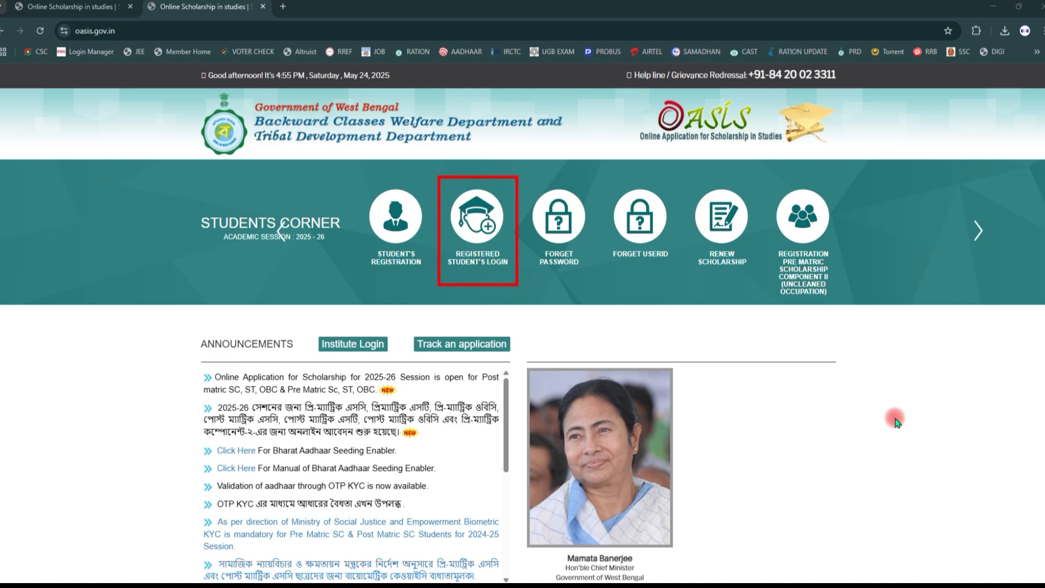
left_click(478, 218)
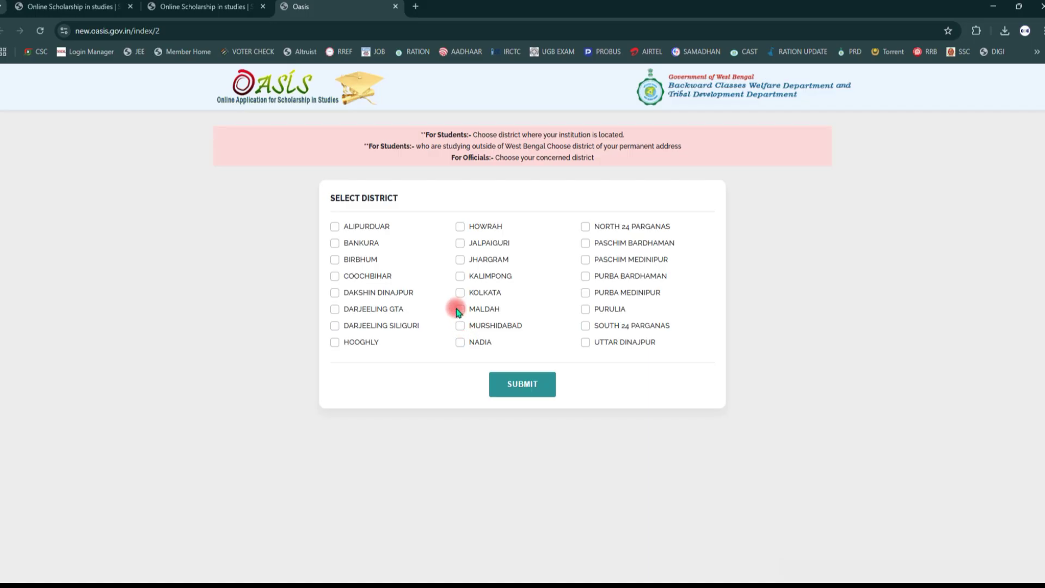
triple_click(447, 303)
left_click(548, 322)
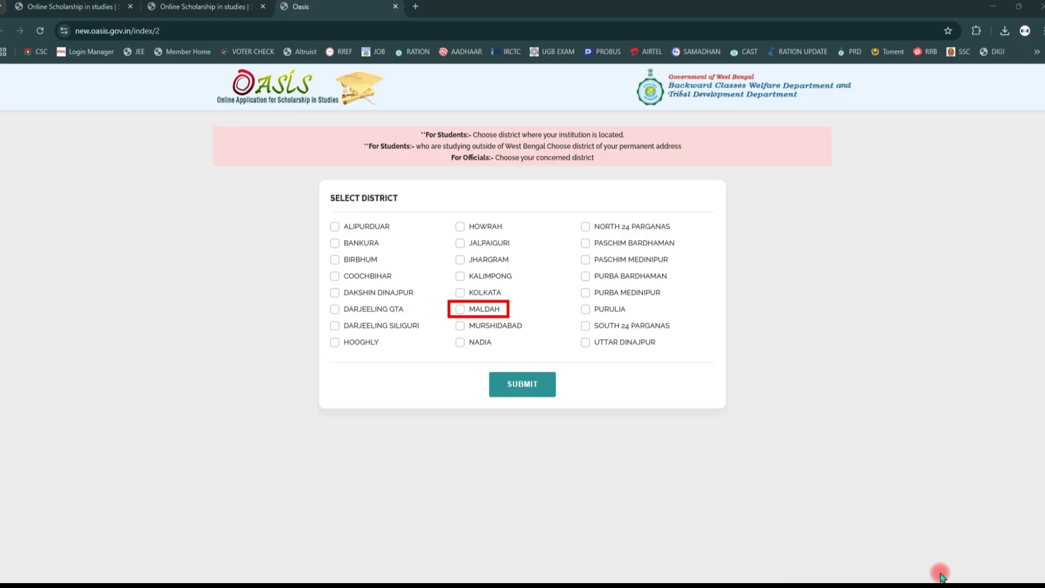
left_click(460, 310)
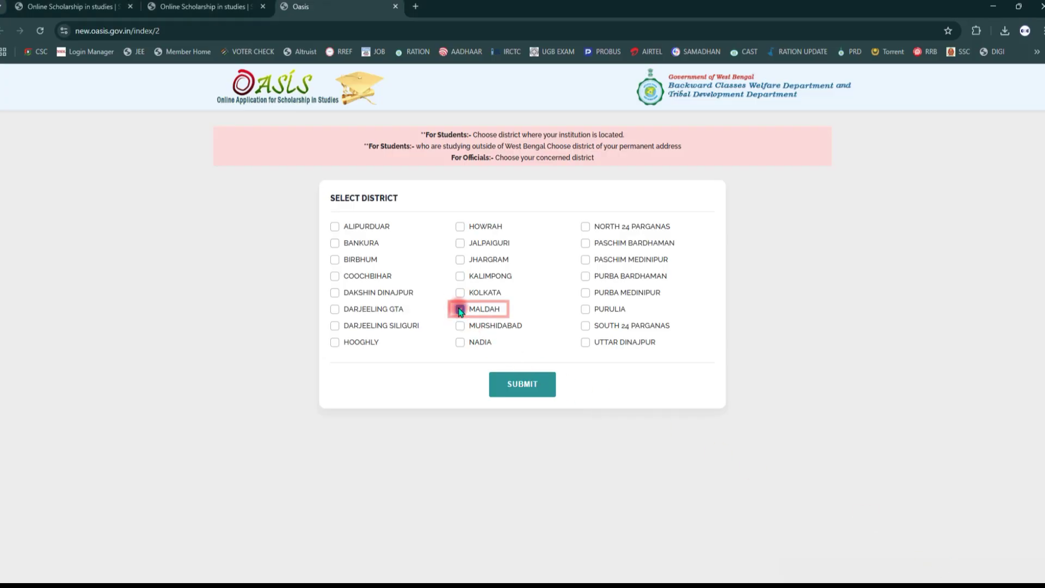
left_click(528, 384)
left_click(571, 117)
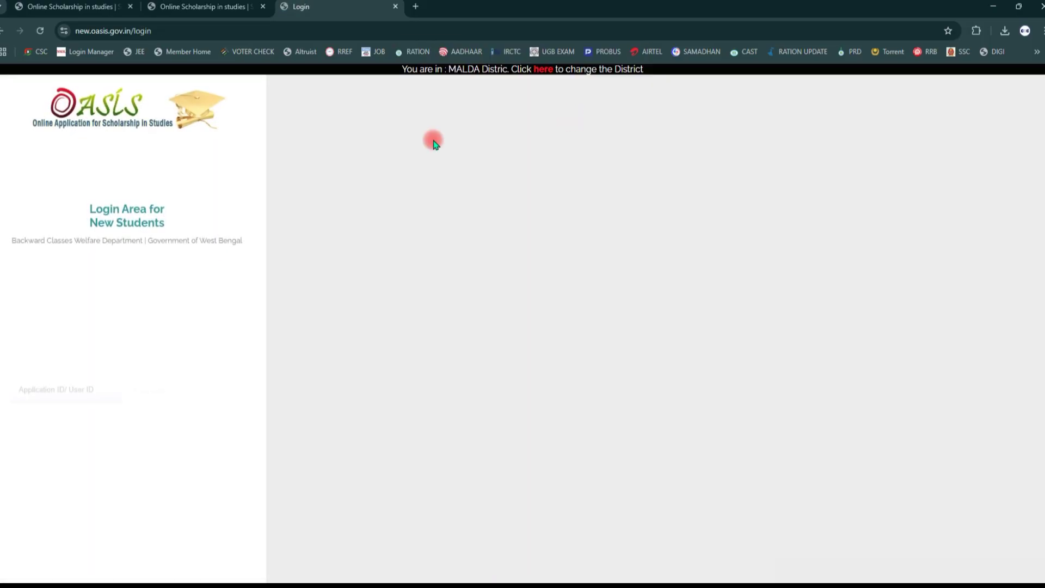
Log in with the Application ID, password, year and captcha to reach the student dashboard
left_click(79, 385)
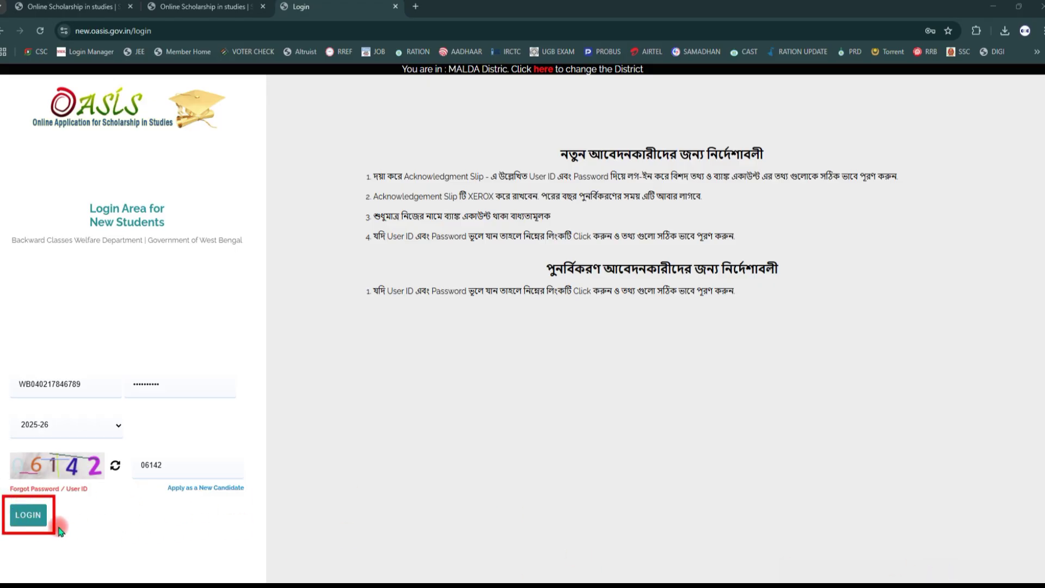
left_click(28, 518)
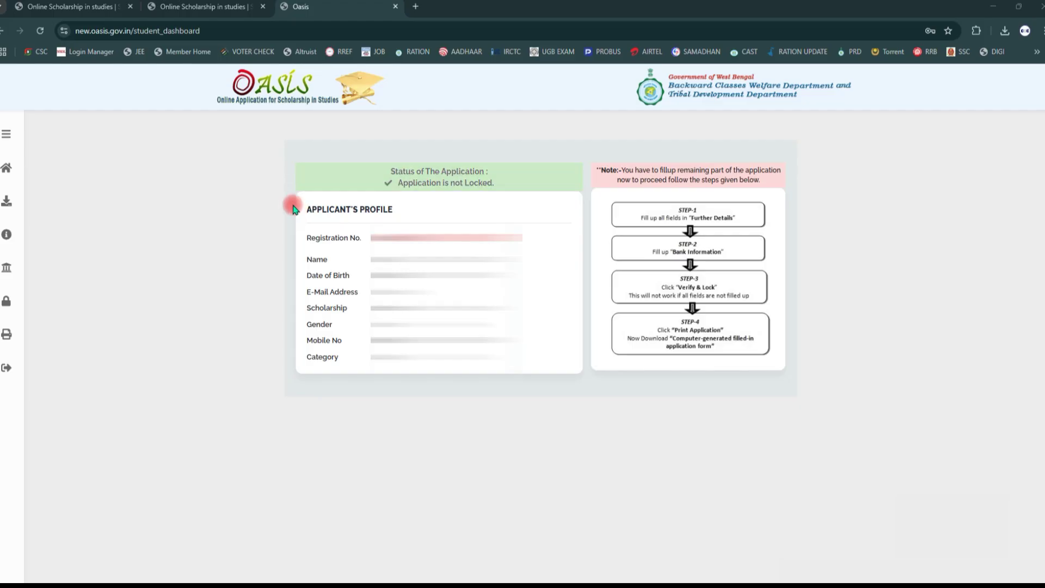
Expand the sidebar's application steps and open 'Step 1 - Further Details'
mouse_move(293, 206)
left_mouse_down()
mouse_move(334, 324)
mouse_move(455, 391)
mouse_move(530, 391)
left_mouse_up()
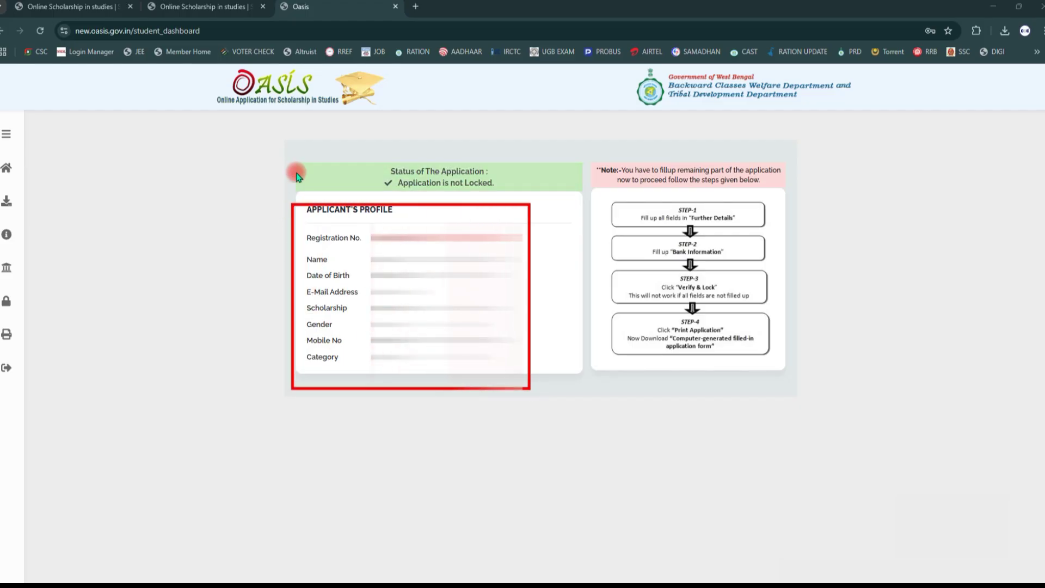
mouse_move(240, 141)
left_mouse_down()
mouse_move(252, 214)
mouse_move(550, 429)
mouse_move(609, 503)
left_mouse_up()
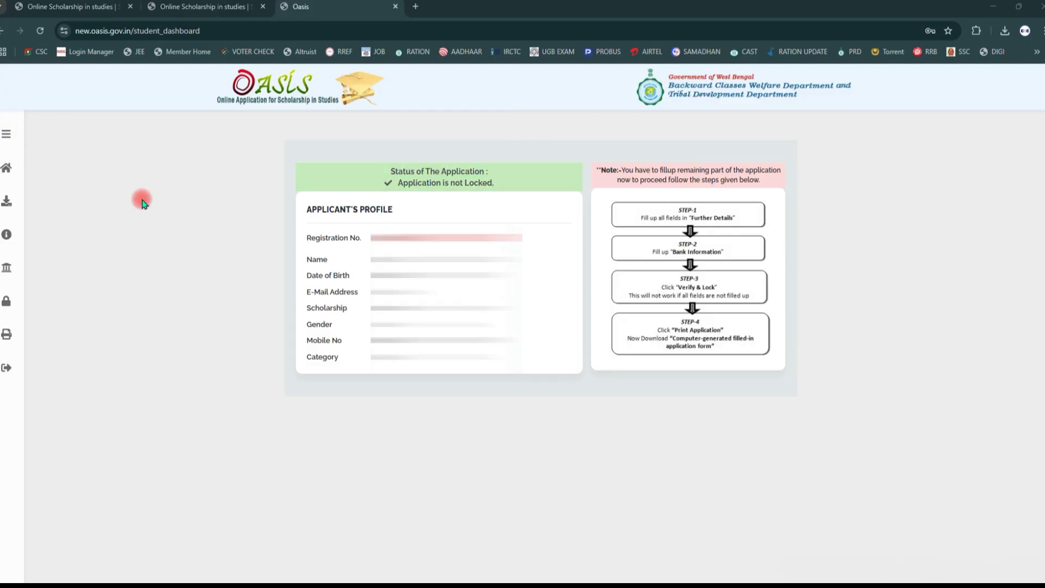
left_click(6, 134)
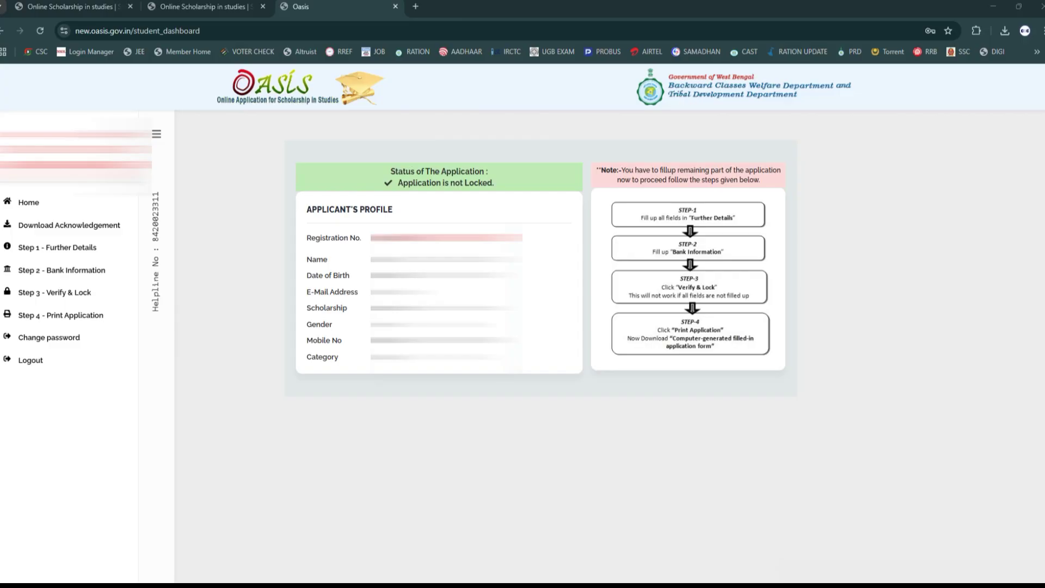
left_click(53, 265)
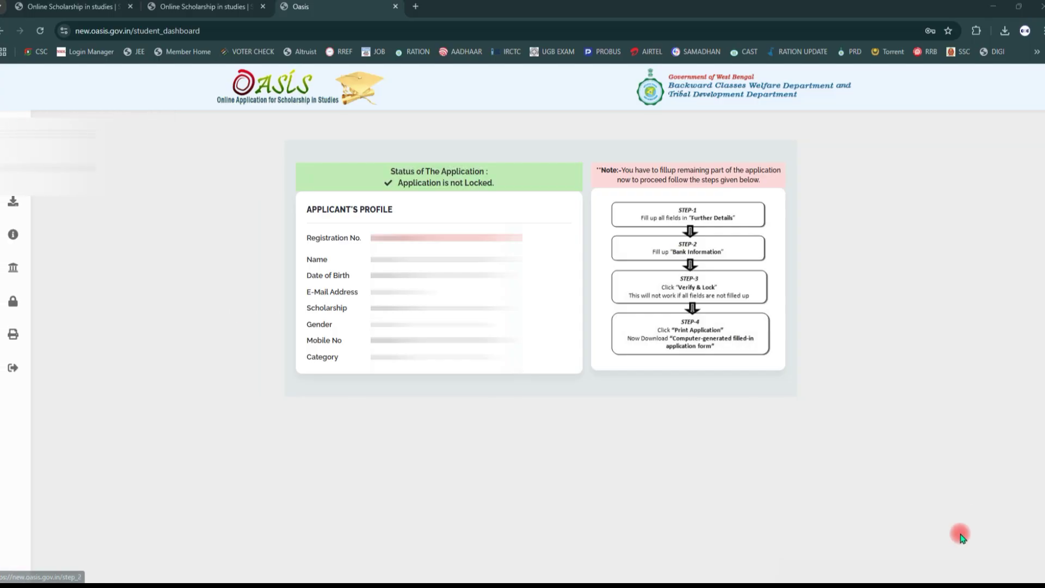
left_click(65, 246)
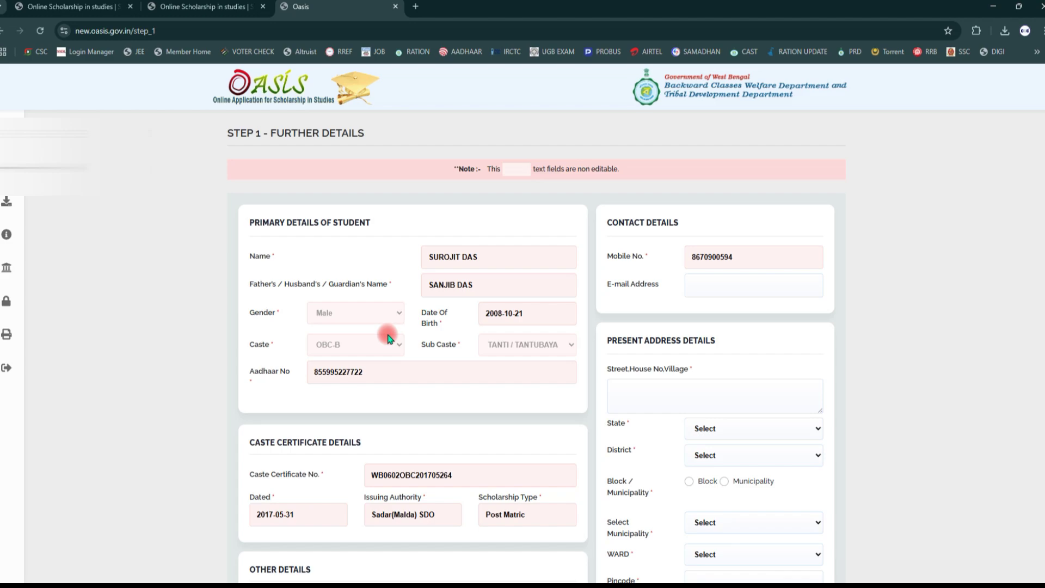
scroll(397, 389, "down", 3)
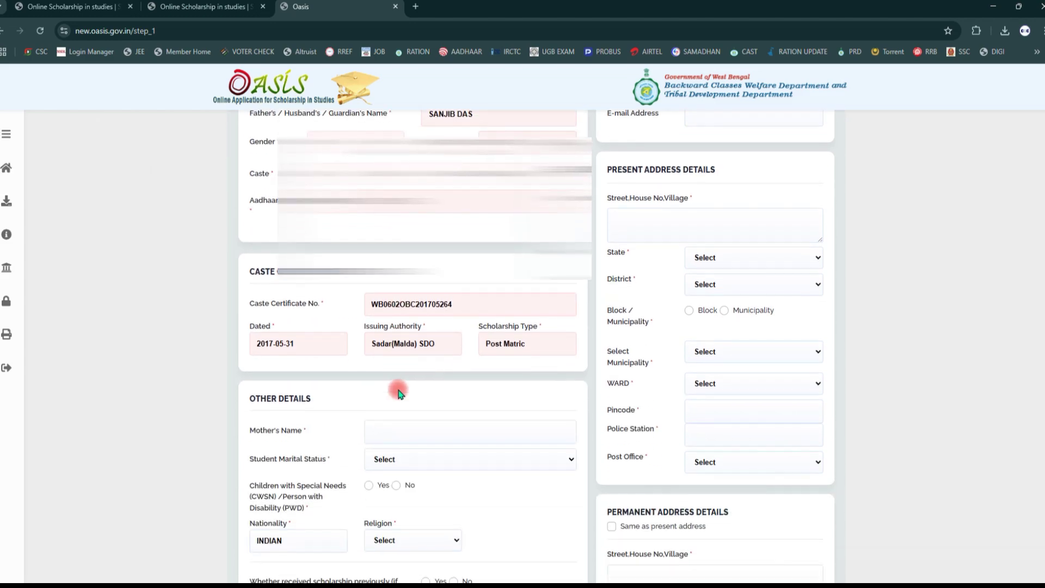
scroll(398, 392, "down", 2)
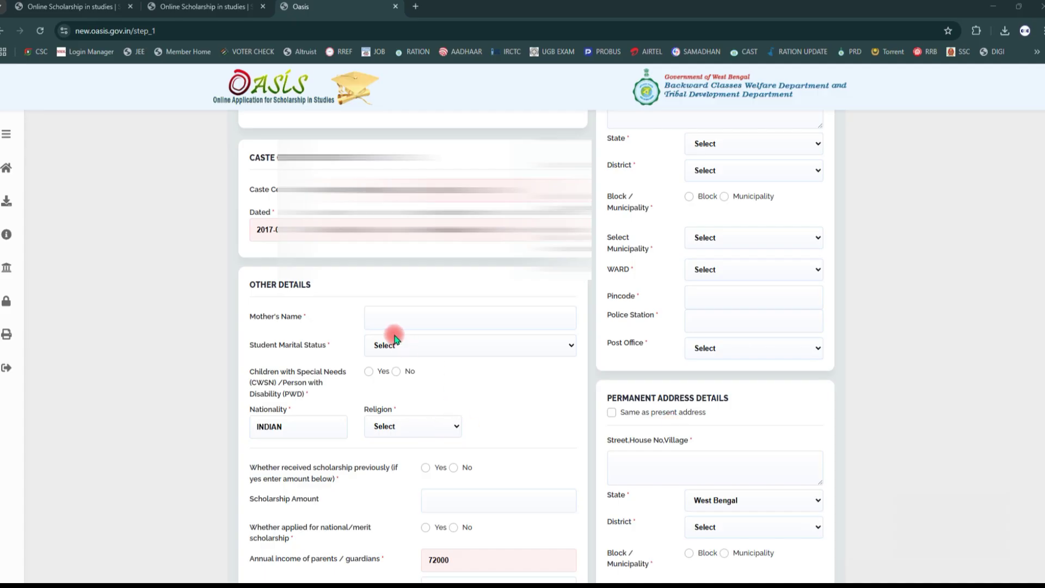
mouse_move(347, 303)
left_mouse_down()
mouse_move(388, 327)
mouse_move(478, 330)
left_mouse_up()
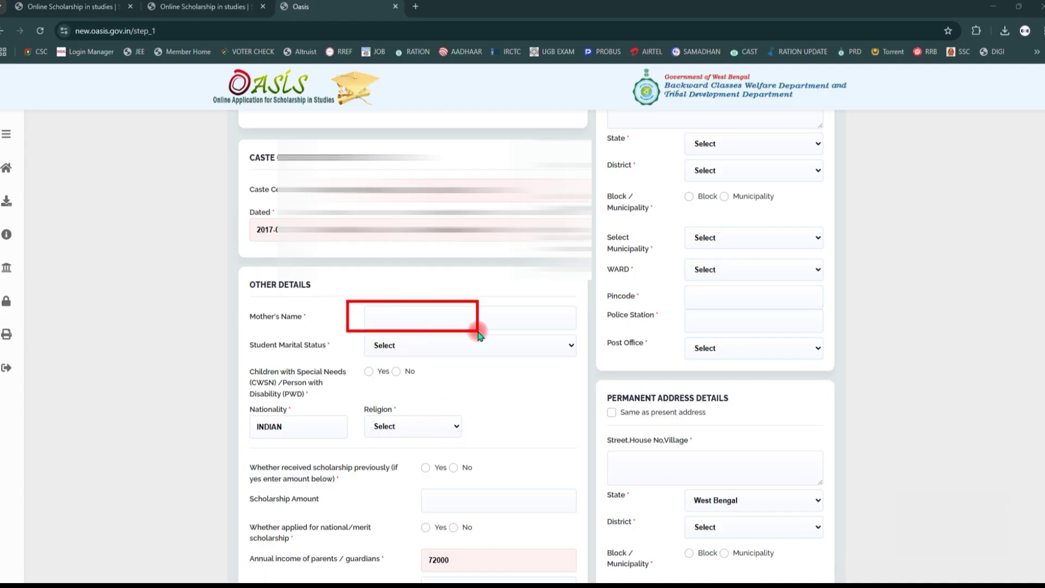
mouse_move(361, 336)
left_mouse_down()
mouse_move(383, 353)
mouse_move(554, 359)
left_mouse_up()
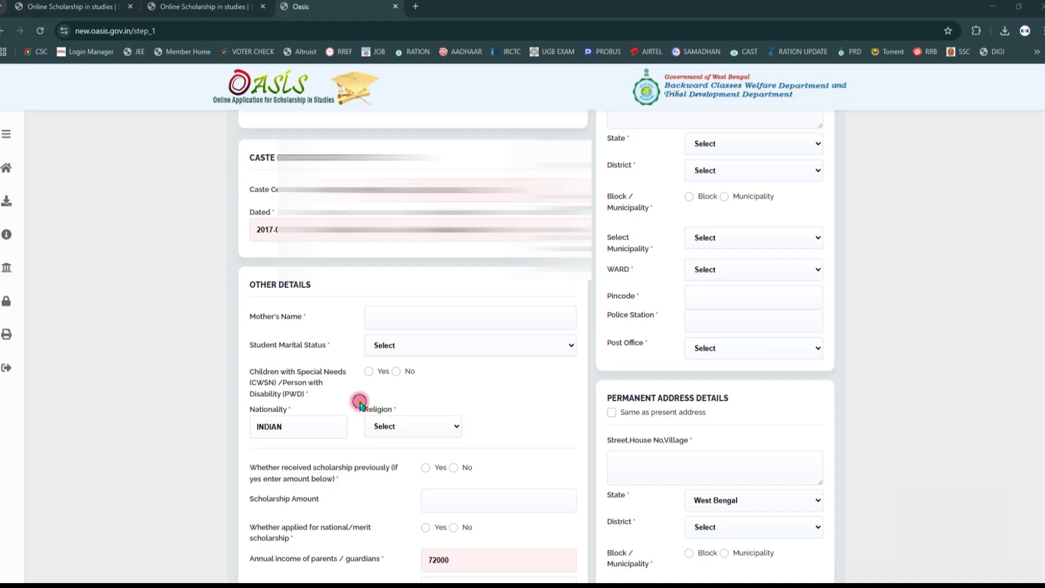
left_click_drag(358, 401, 477, 449)
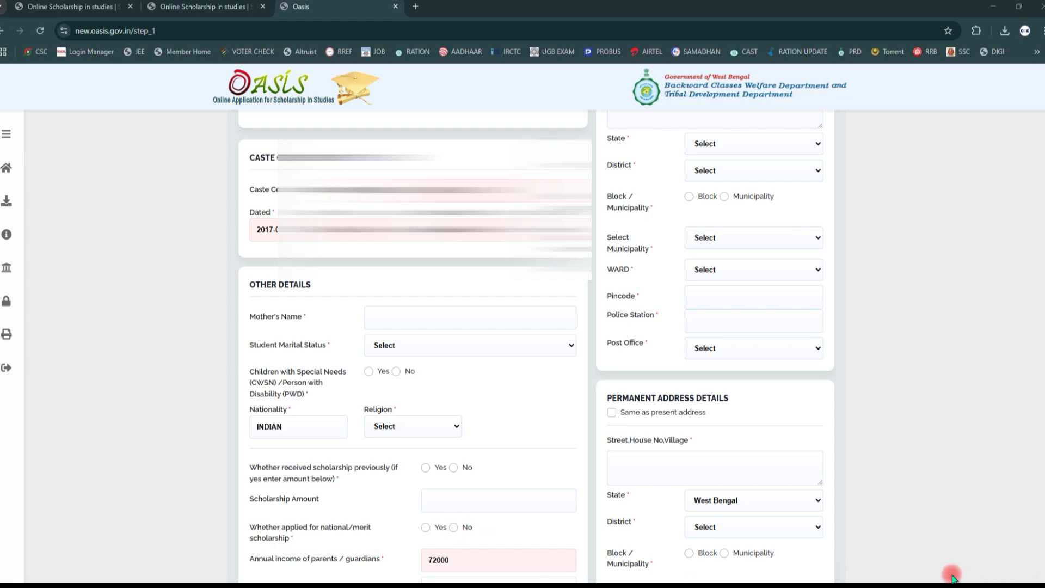
scroll(747, 473, "up", 4)
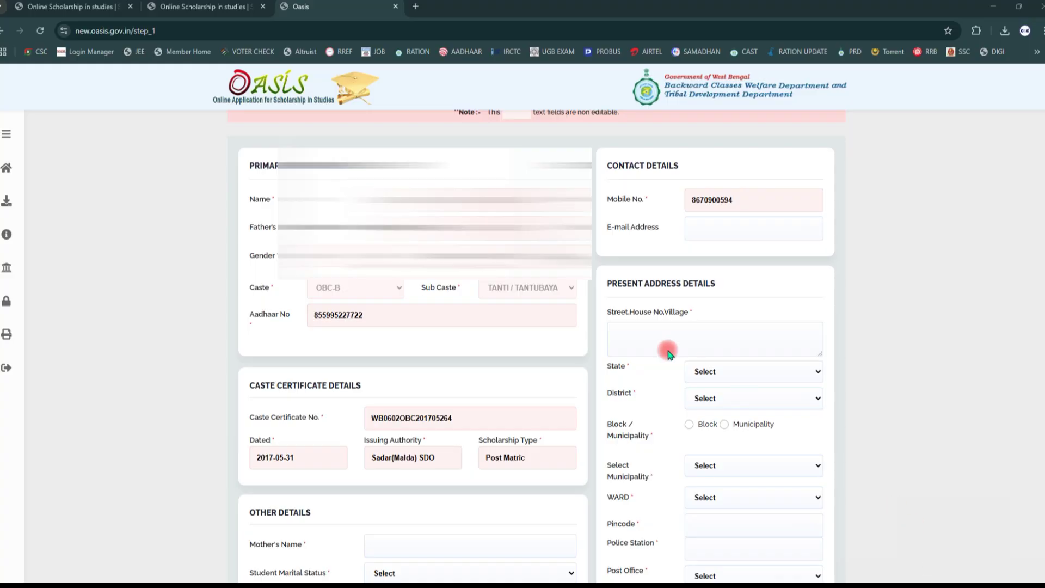
mouse_move(610, 307)
left_mouse_down()
mouse_move(723, 346)
mouse_move(784, 347)
left_mouse_up()
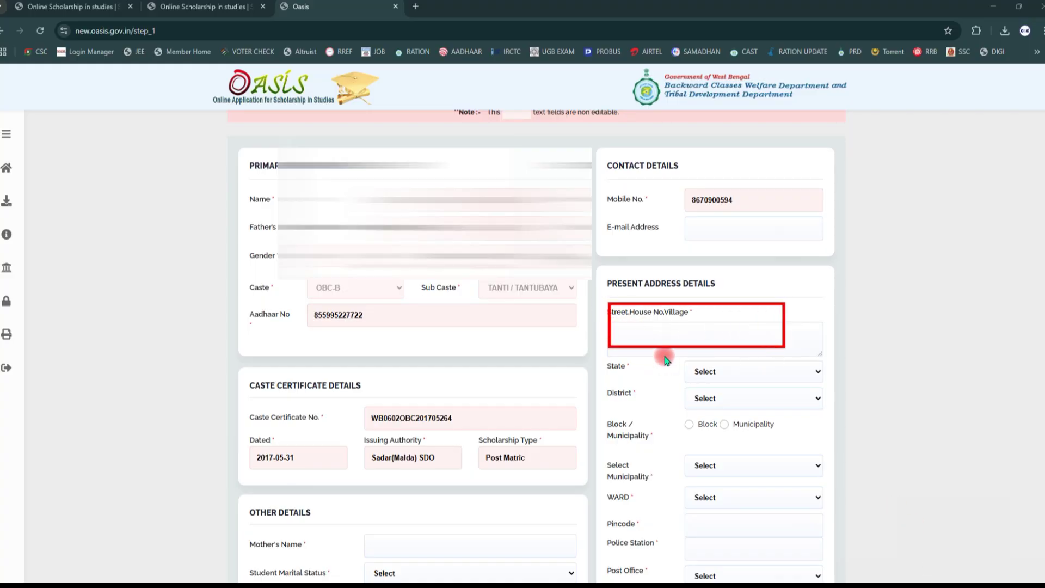
left_click_drag(663, 356, 843, 383)
mouse_move(690, 383)
left_mouse_down()
mouse_move(773, 404)
mouse_move(859, 404)
left_mouse_up()
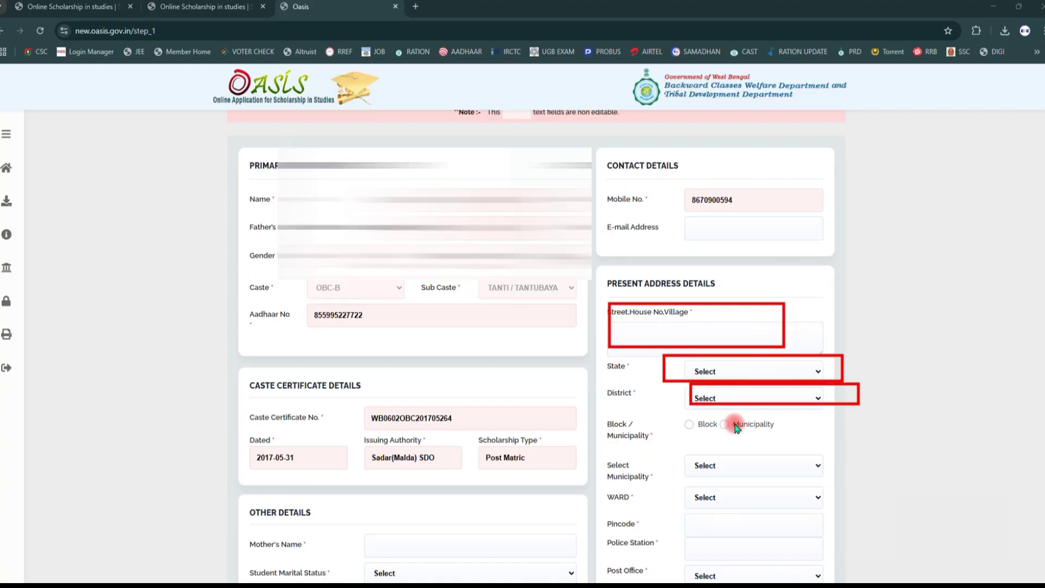
left_click_drag(680, 417, 813, 438)
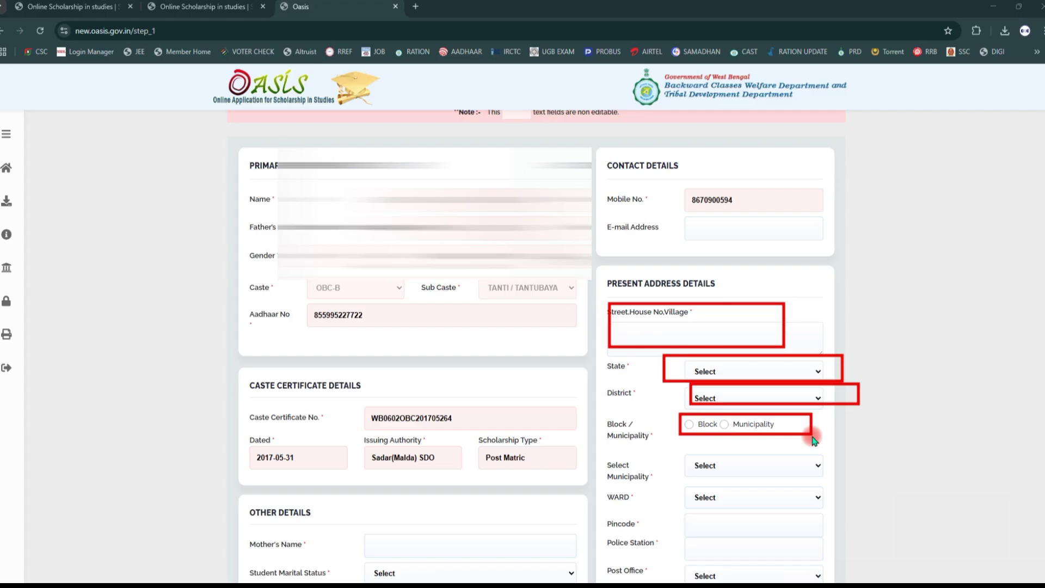
mouse_move(677, 454)
left_mouse_down()
mouse_move(708, 479)
mouse_move(828, 477)
left_mouse_up()
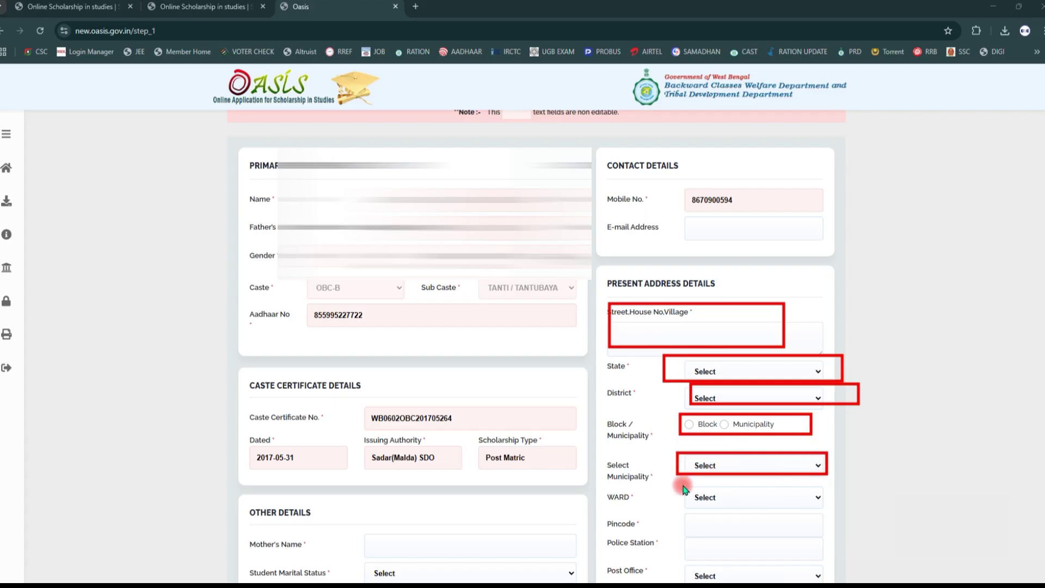
left_click_drag(682, 486, 807, 509)
left_click_drag(691, 510, 796, 529)
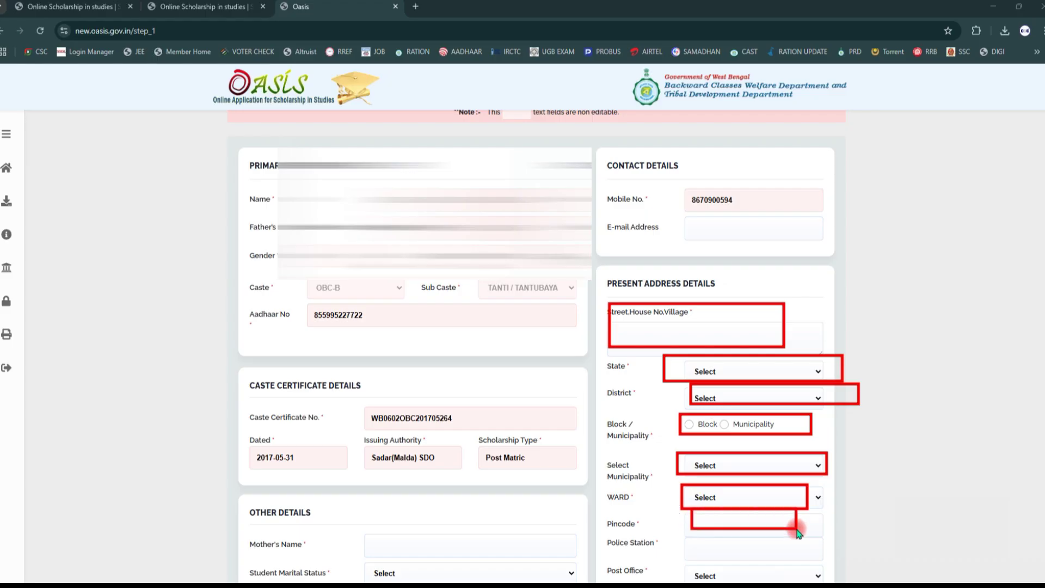
left_click_drag(689, 537, 793, 555)
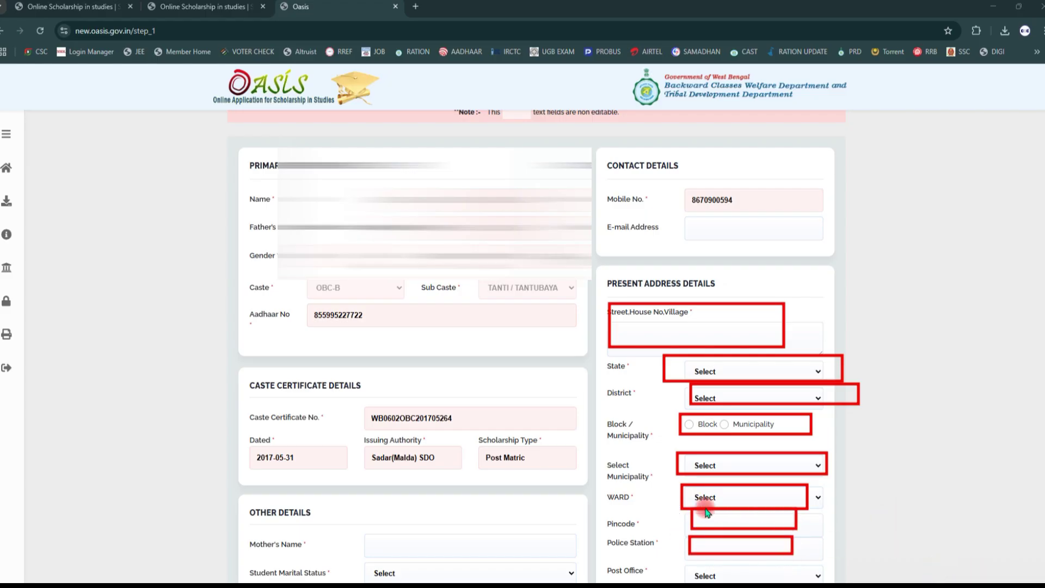
scroll(669, 512, "down", 6)
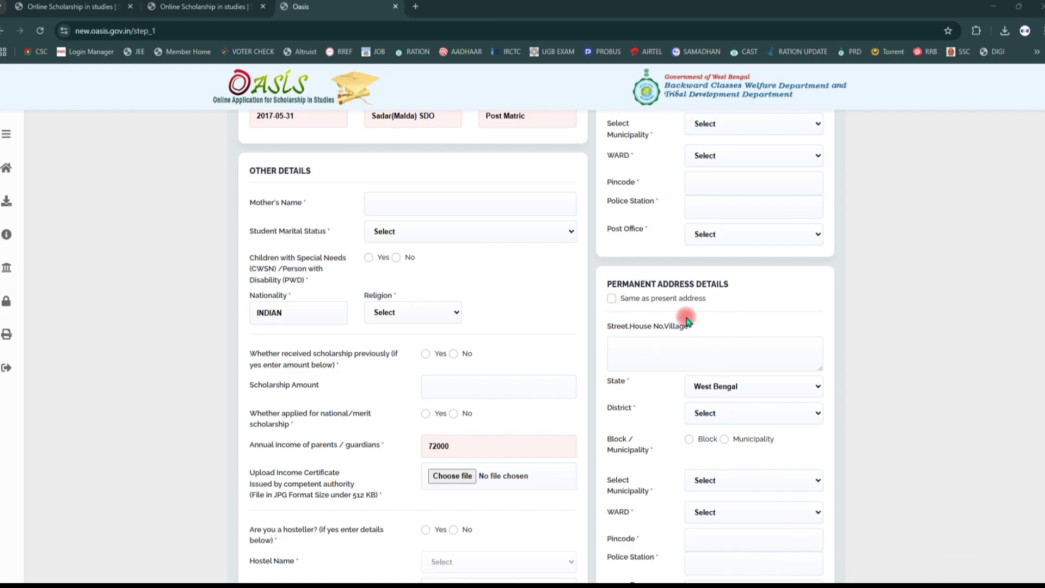
scroll(662, 445, "down", 2)
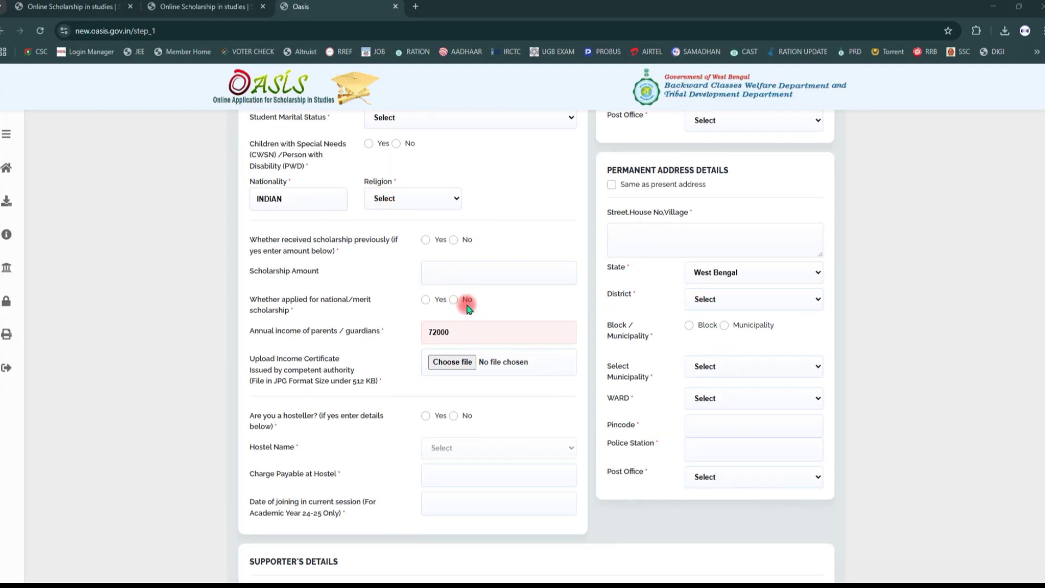
scroll(467, 308, "down", 6)
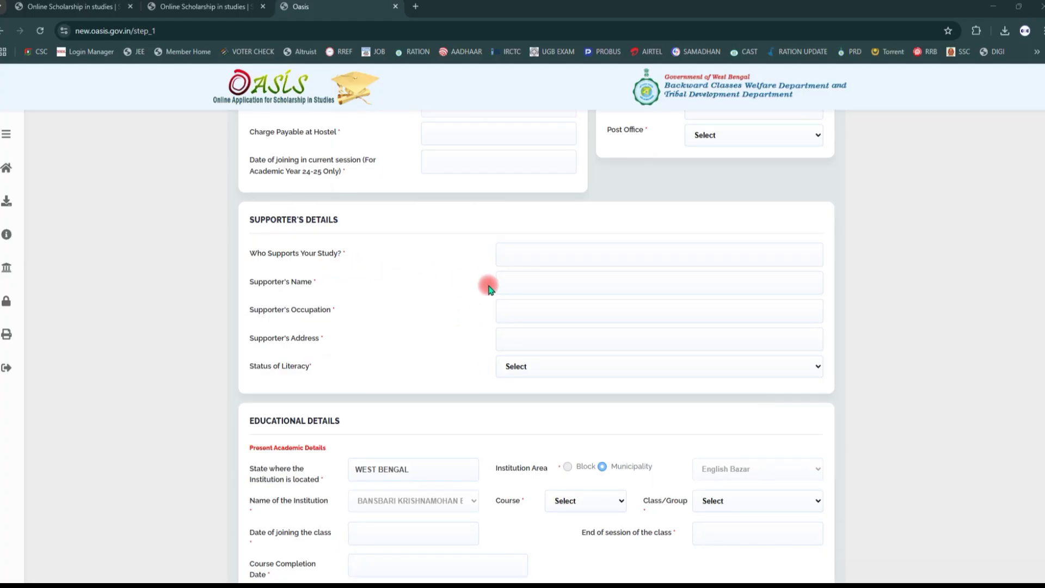
scroll(488, 289, "up", 3)
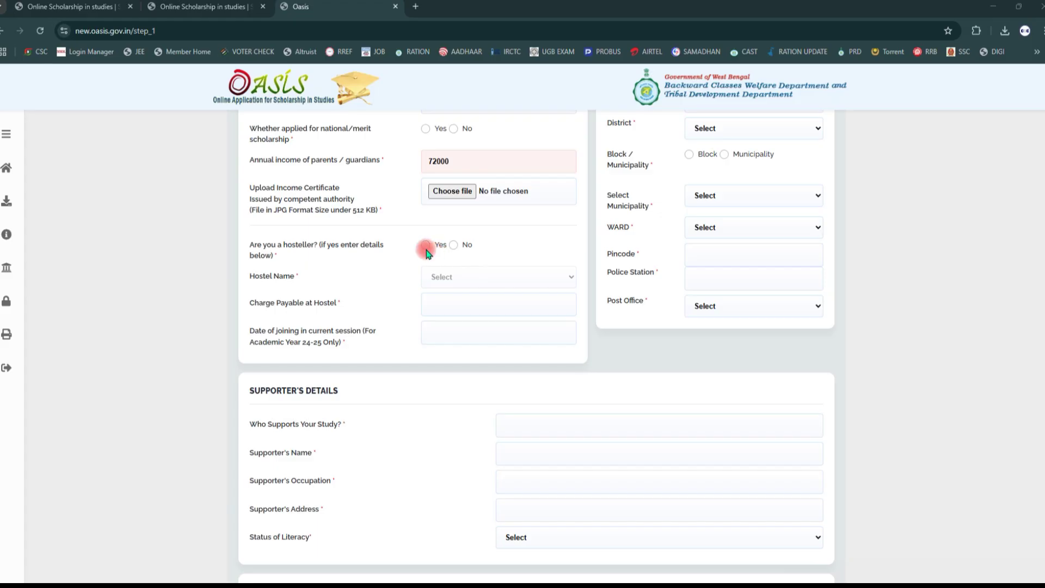
scroll(508, 369, "down", 3)
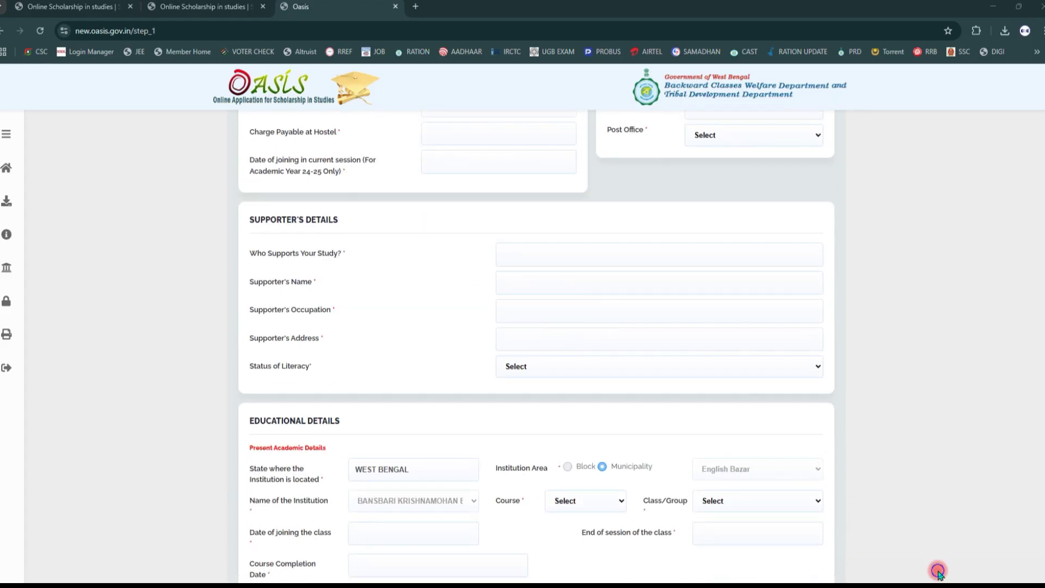
left_click_drag(488, 244, 628, 271)
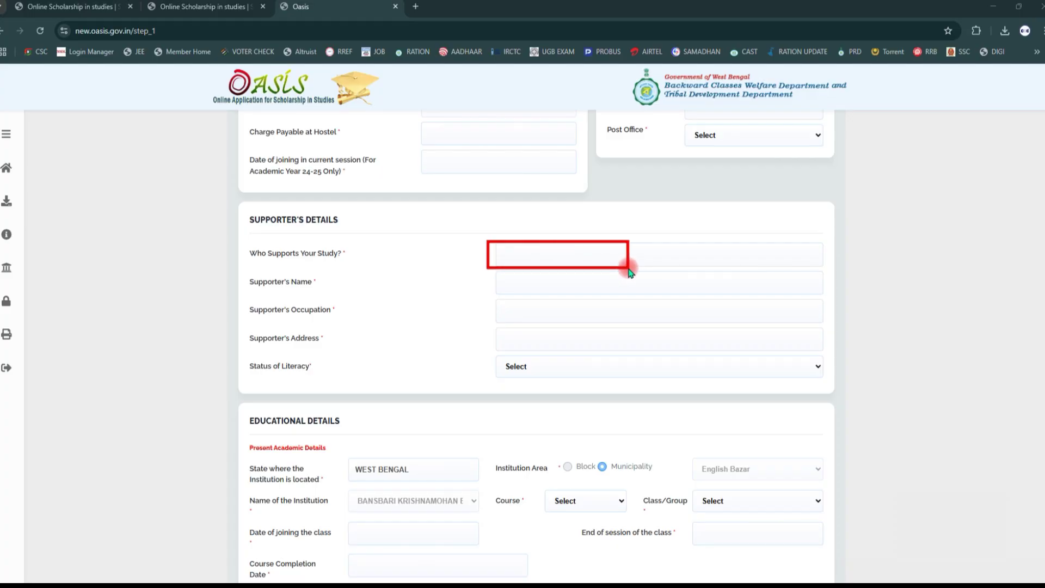
left_click_drag(483, 270, 623, 300)
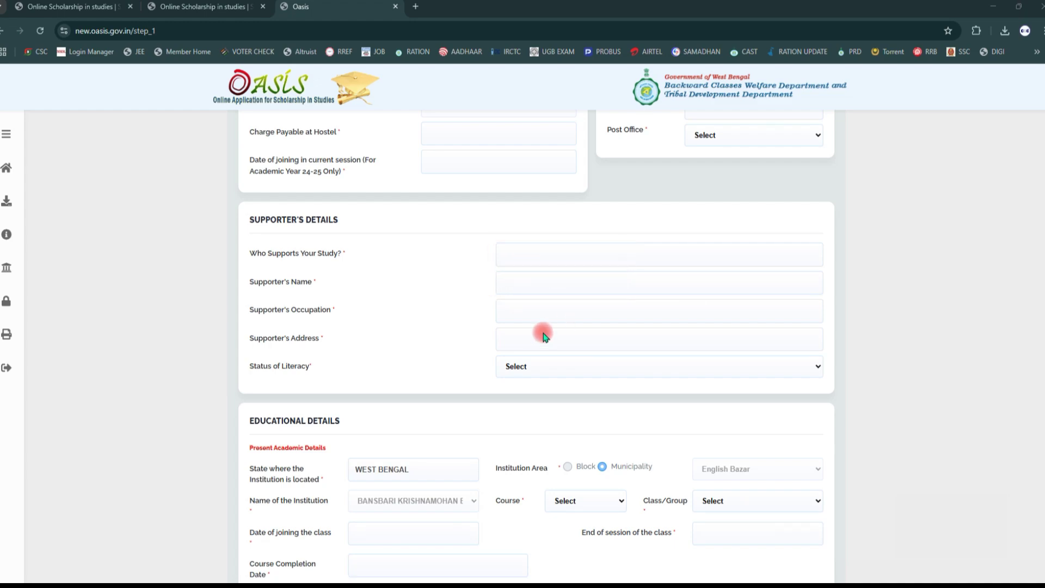
left_click_drag(479, 311, 644, 329)
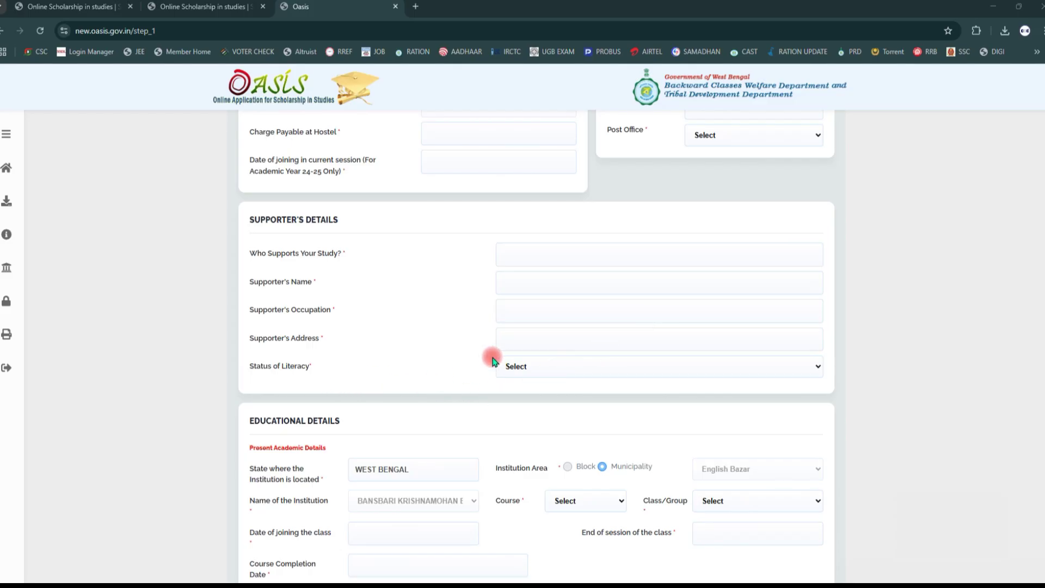
left_click_drag(490, 356, 678, 392)
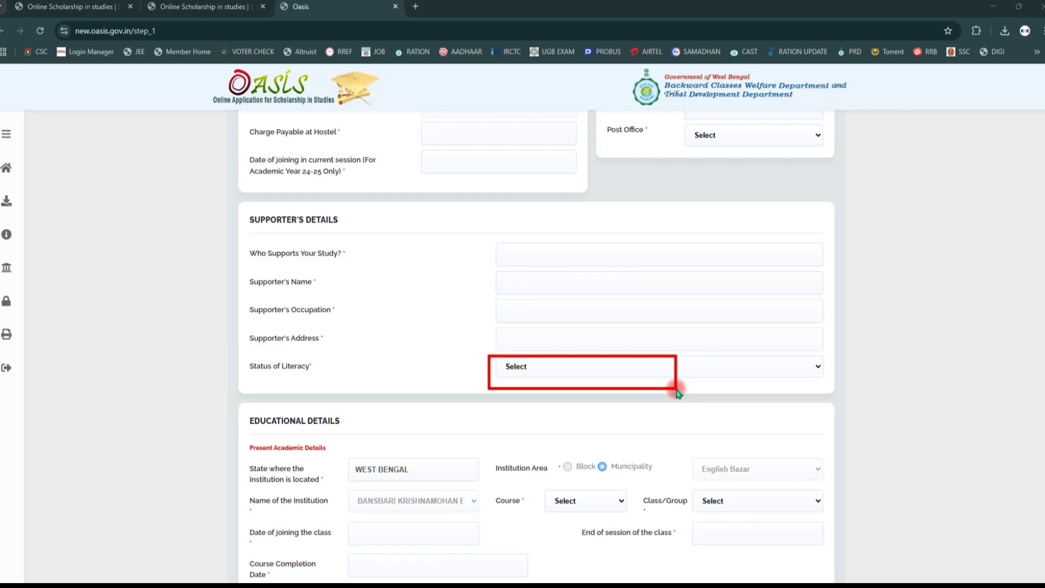
left_click(528, 370)
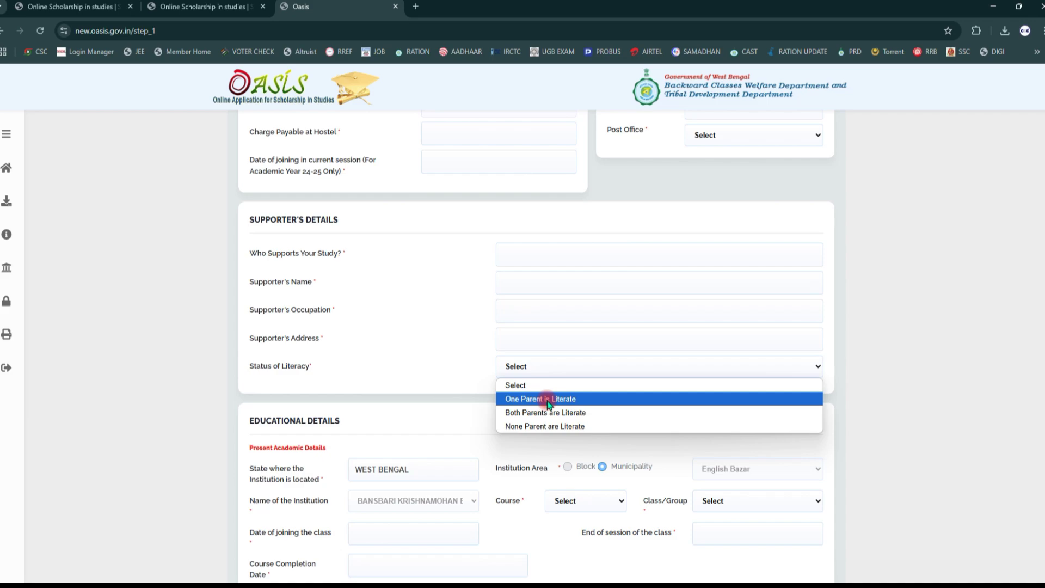
left_click(443, 369)
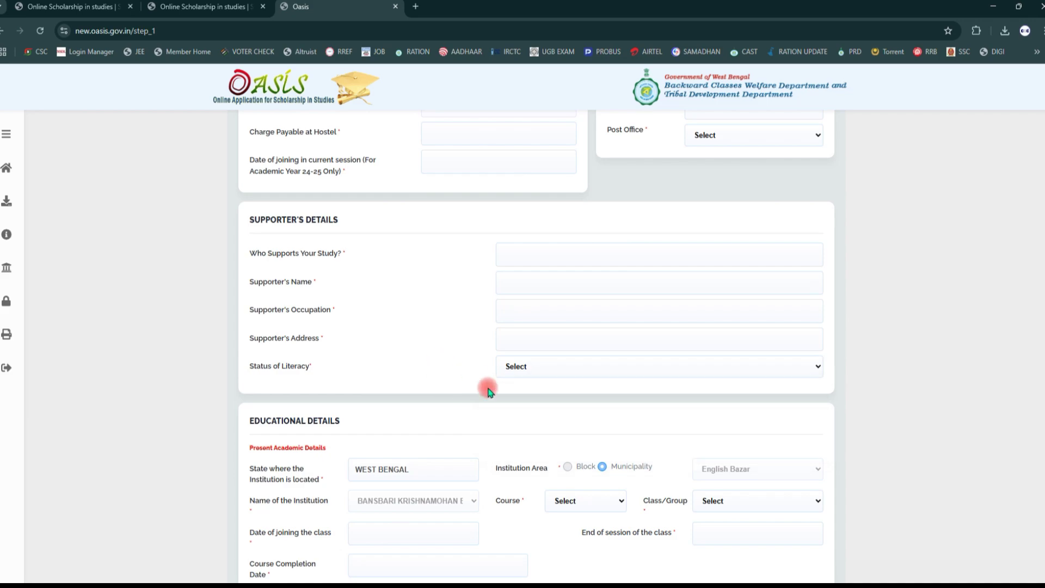
scroll(522, 413, "down", 2)
Set the present course to XI so the class group becomes Group IV
scroll(536, 424, "down", 2)
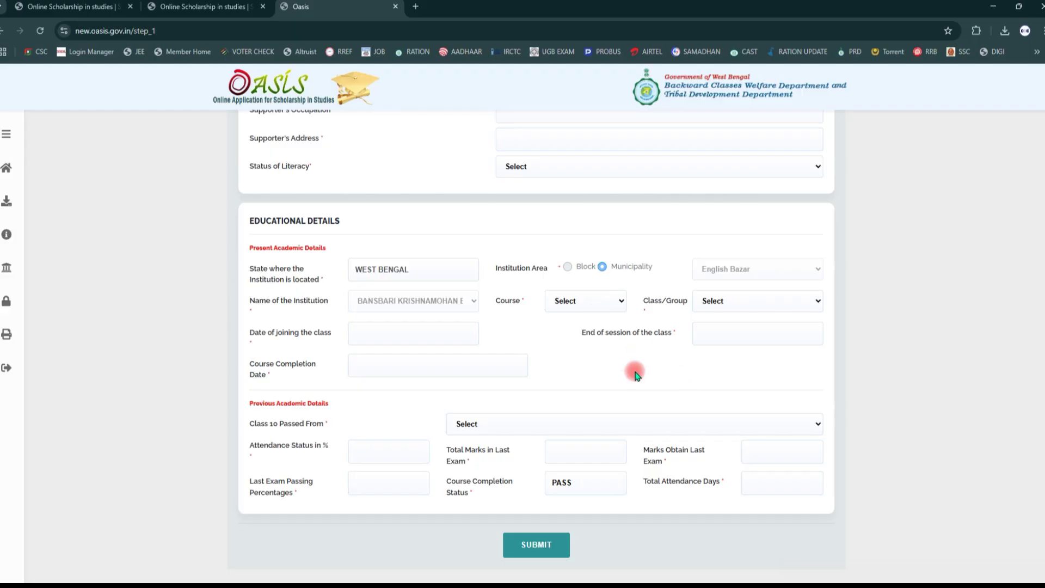
left_click(590, 305)
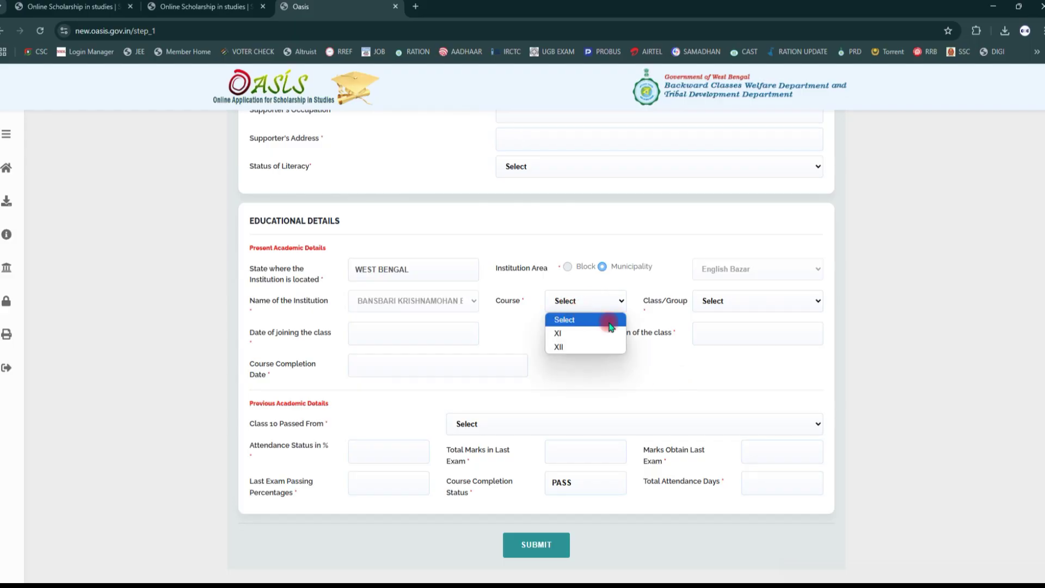
left_click(561, 335)
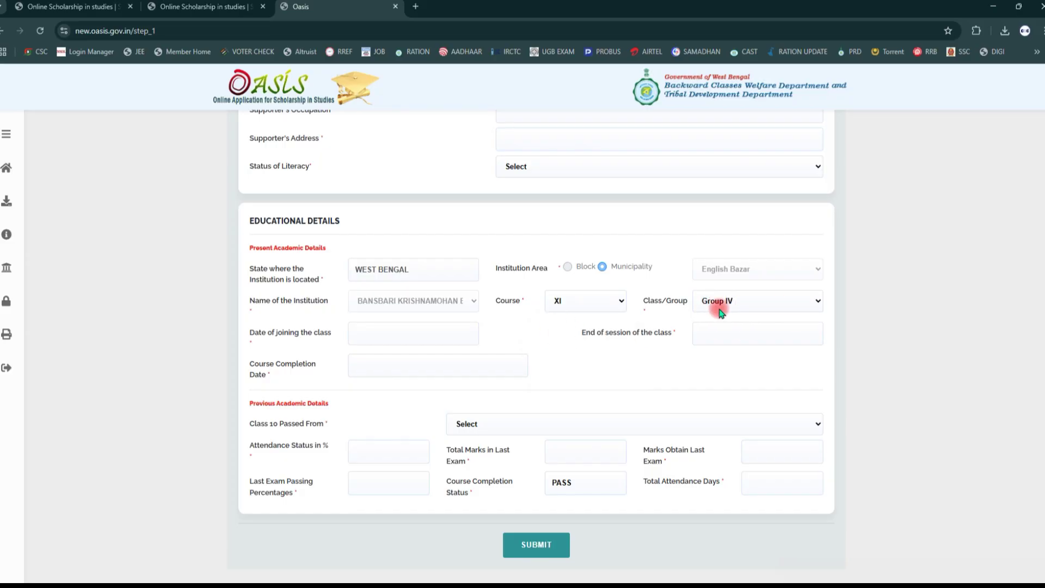
Work through the joining, end-of-session and course completion date calendars
left_click(397, 333)
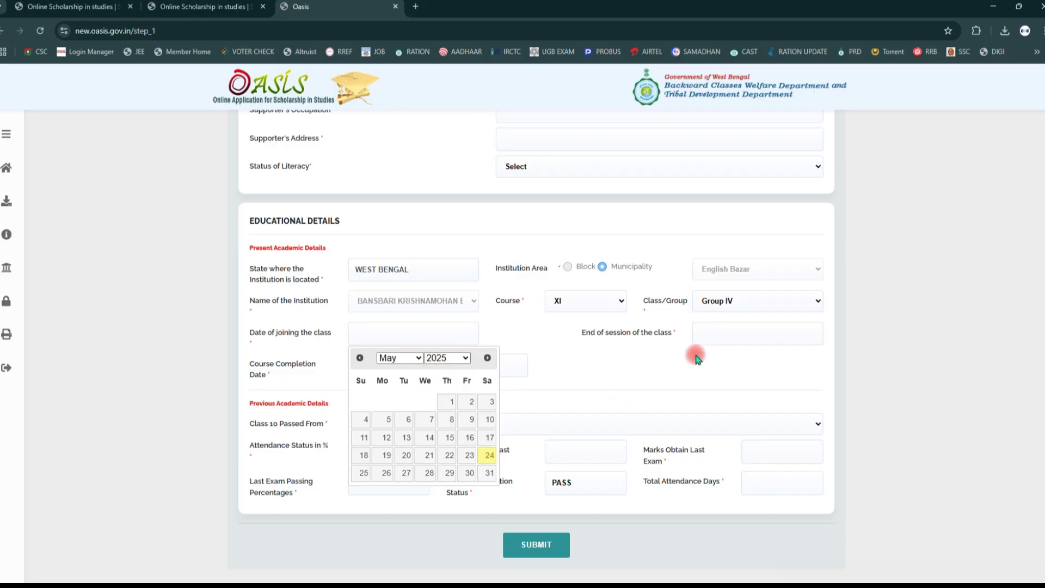
left_click(732, 337)
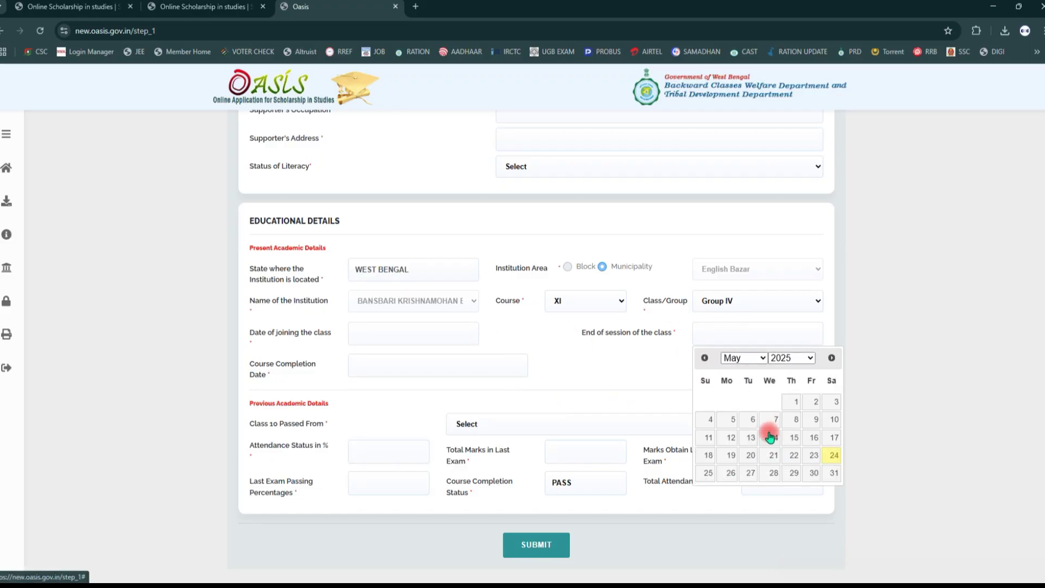
left_click(413, 332)
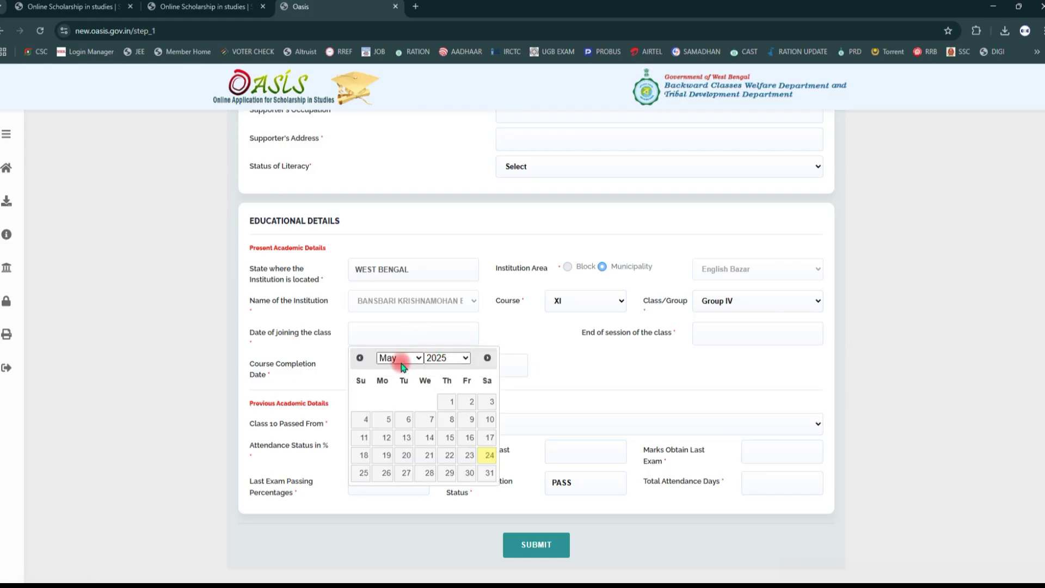
left_click(754, 337)
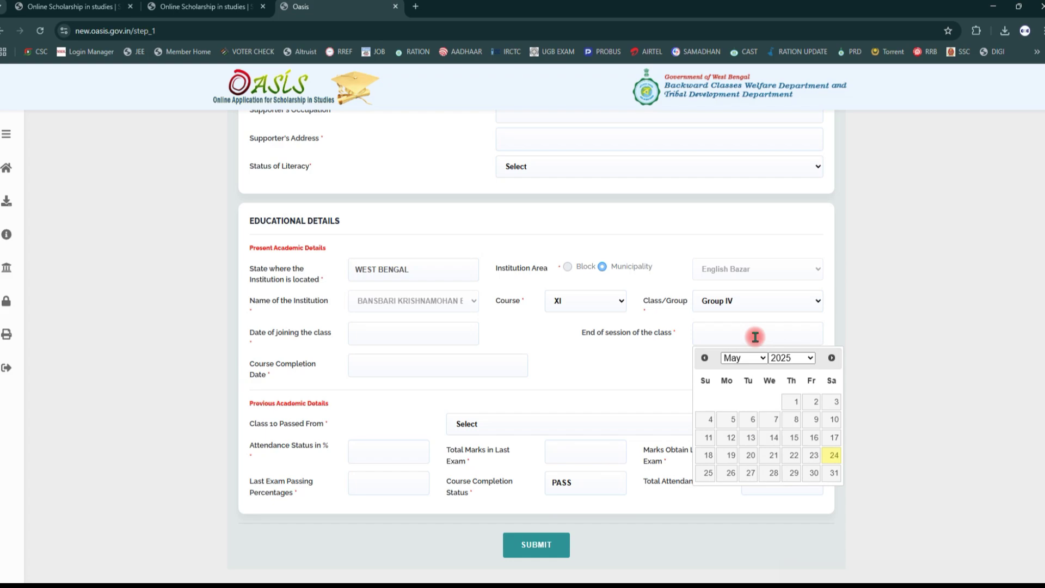
left_click(385, 370)
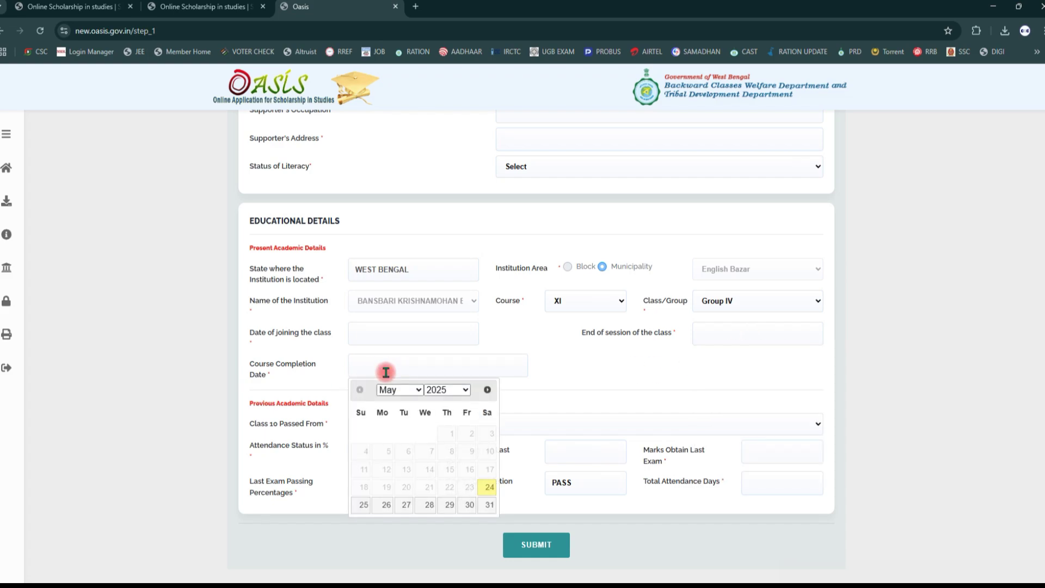
left_click(759, 335)
left_click(403, 359)
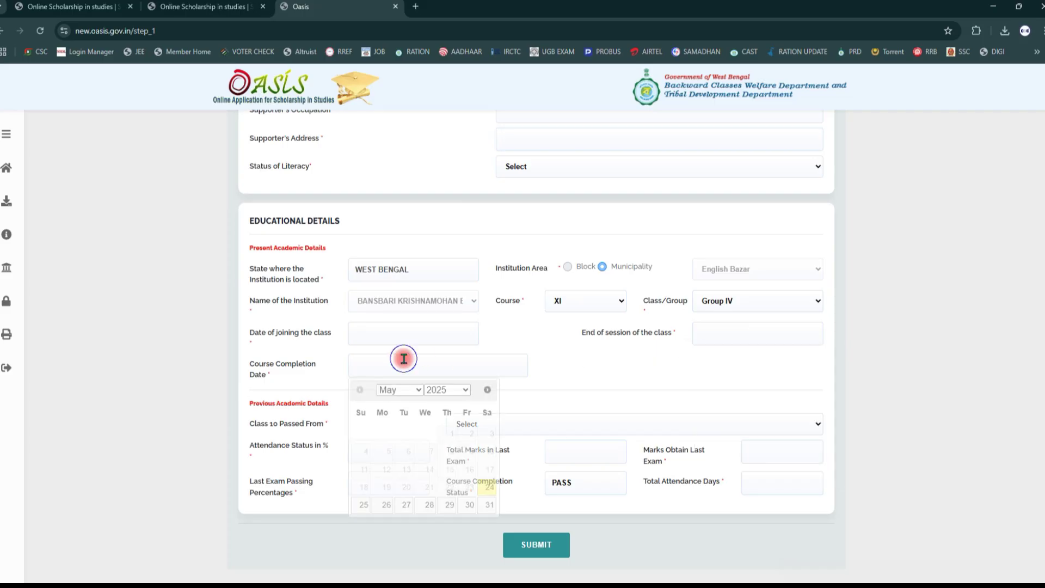
left_click(607, 393)
left_click(475, 427)
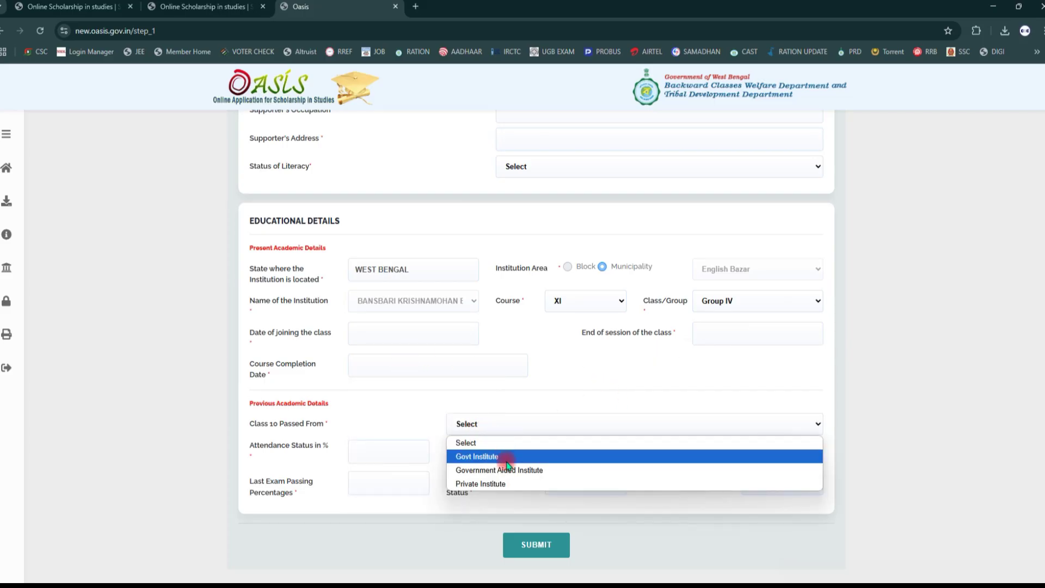
Set Class 10 Passed From to Government Aided Institute, then fill the attendance and last-exam percentages
left_click(525, 470)
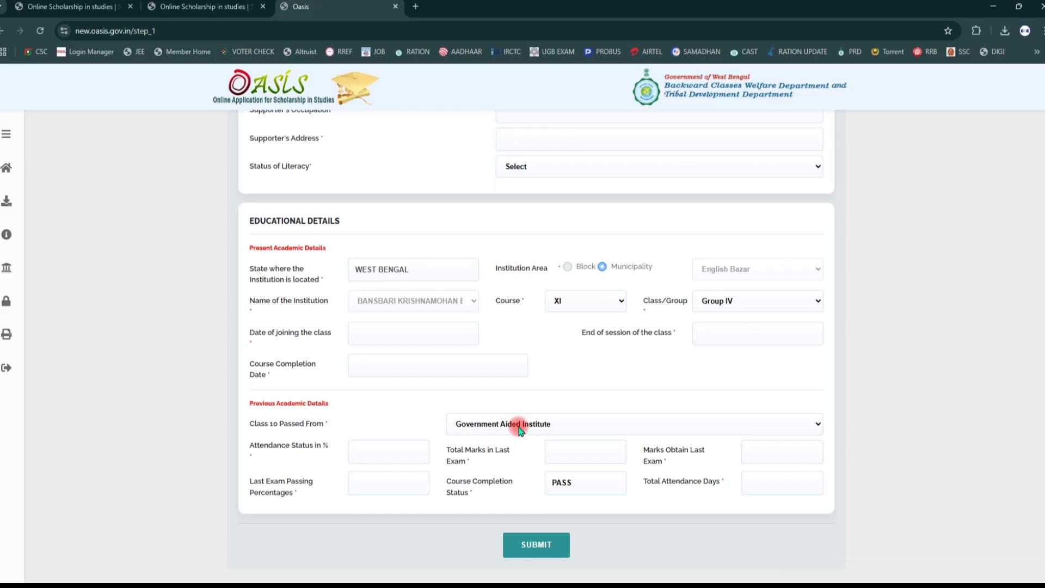
left_click(388, 454)
left_click(372, 489)
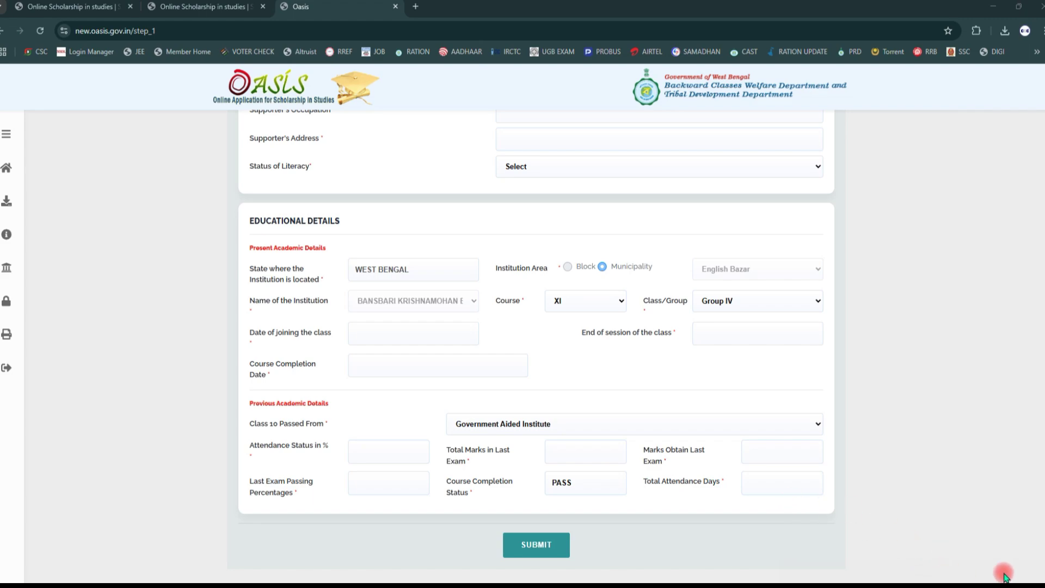
Review the completed Step 1 form and submit it, reaching Step 2 Bank Information
scroll(925, 541, "up", 10)
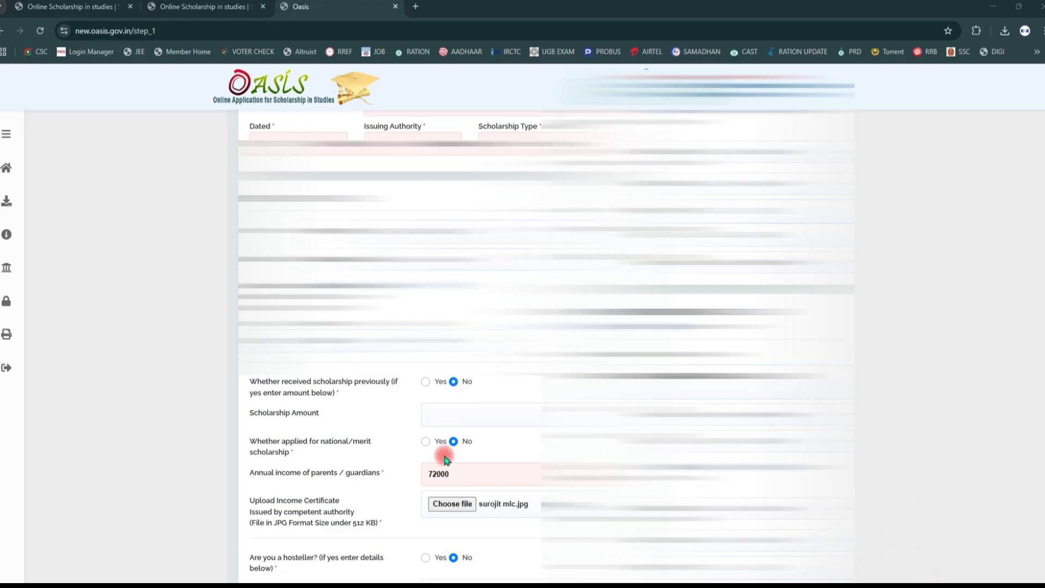
mouse_move(388, 462)
left_mouse_down()
mouse_move(428, 533)
mouse_move(538, 539)
left_mouse_up()
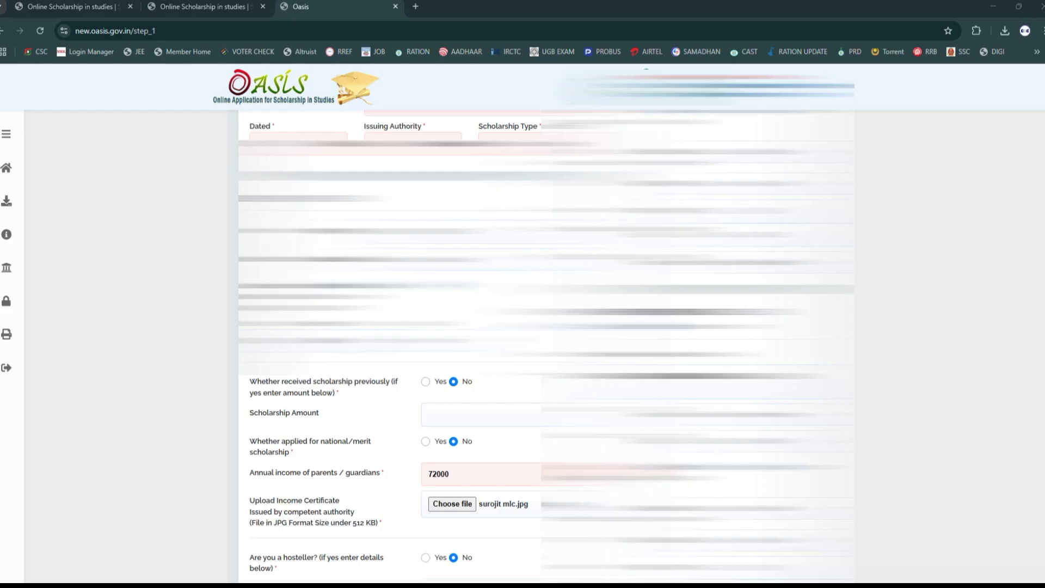
scroll(546, 343, "down", 8)
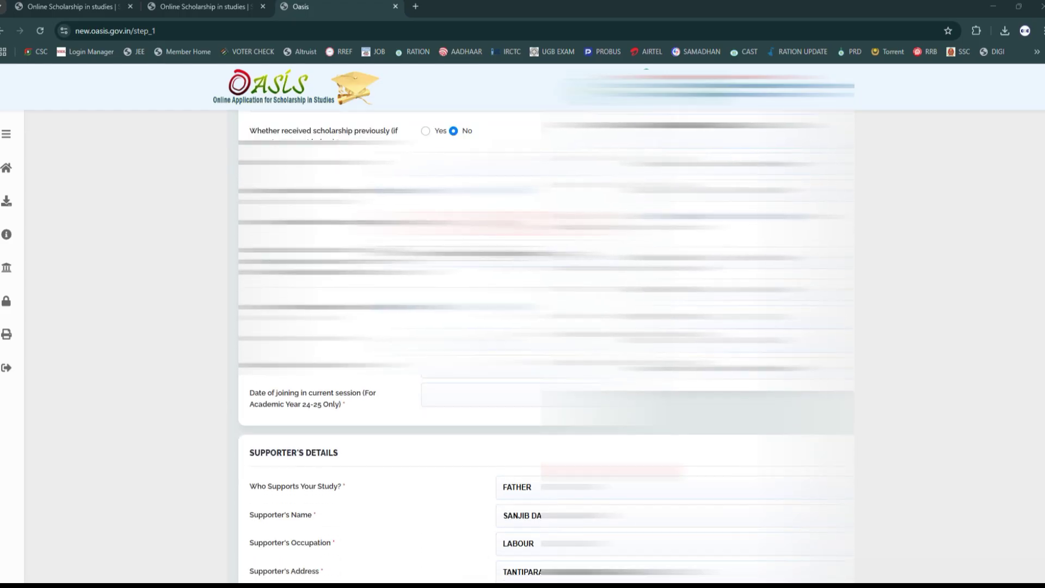
scroll(600, 475, "down", 4)
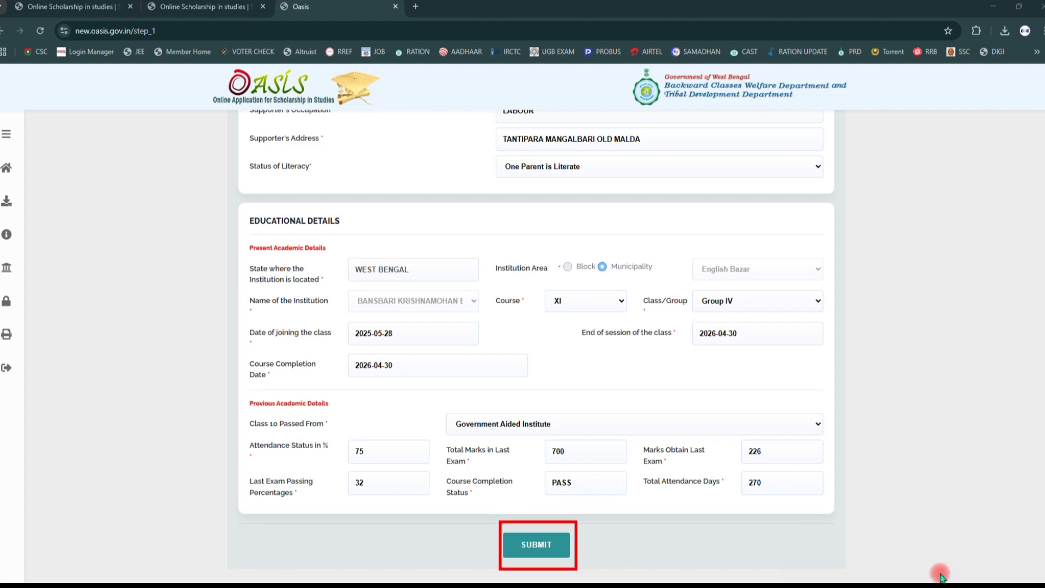
left_click(536, 551)
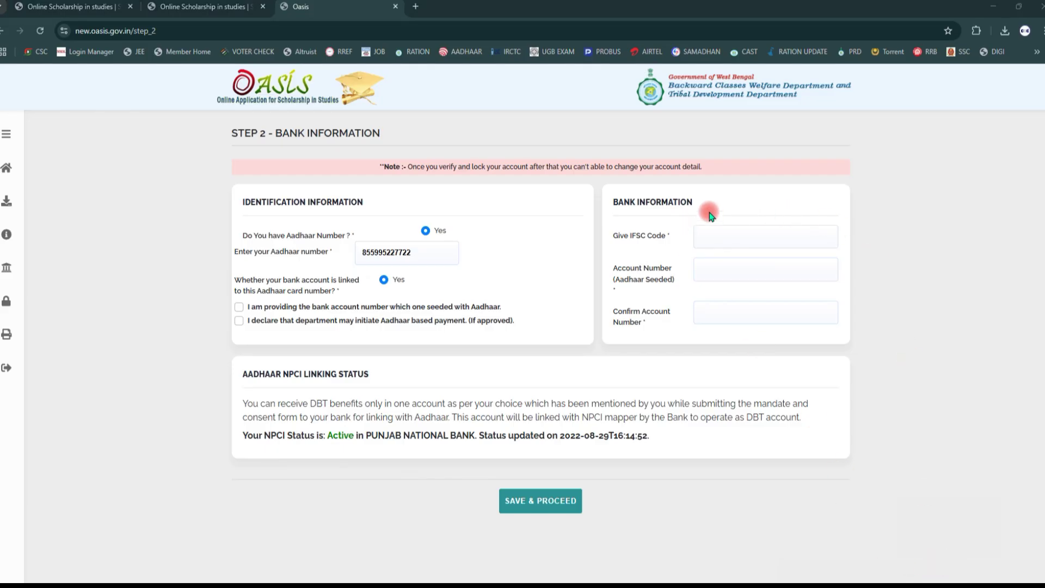
Enter IFSC PUNB0397500, the account number in both fields, and tick both Aadhaar declarations
mouse_move(708, 212)
left_mouse_down()
mouse_move(772, 249)
mouse_move(806, 252)
left_mouse_up()
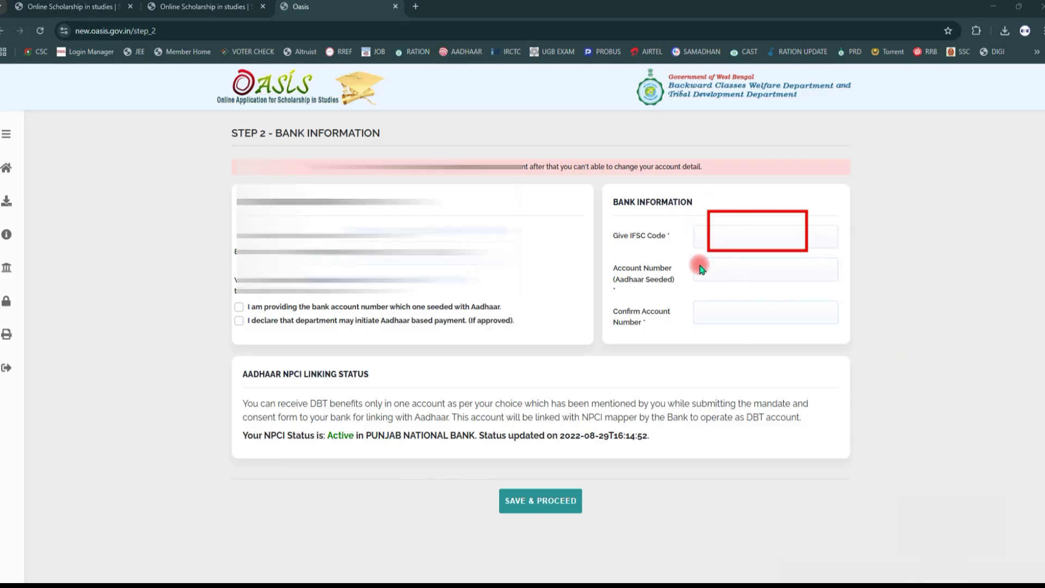
left_click_drag(699, 265, 812, 279)
left_click_drag(688, 299, 822, 330)
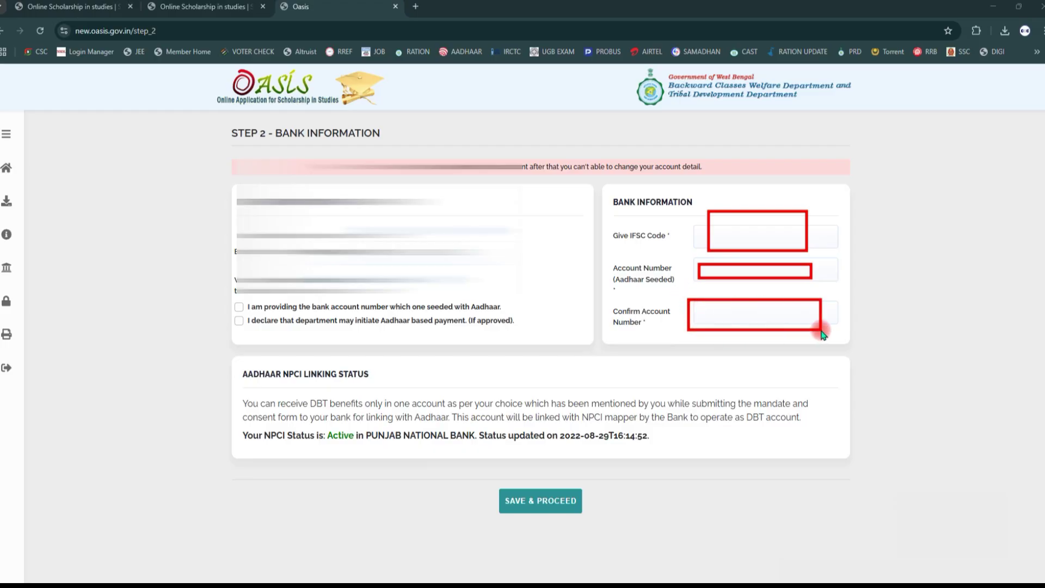
left_click_drag(231, 299, 254, 334)
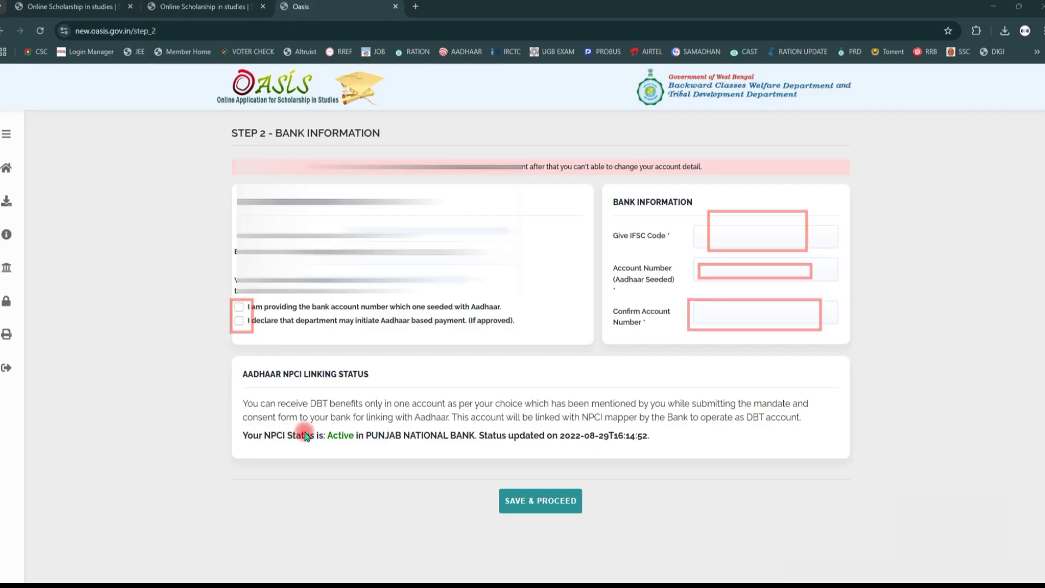
mouse_move(243, 429)
left_mouse_down()
mouse_move(250, 443)
mouse_move(385, 451)
left_mouse_up()
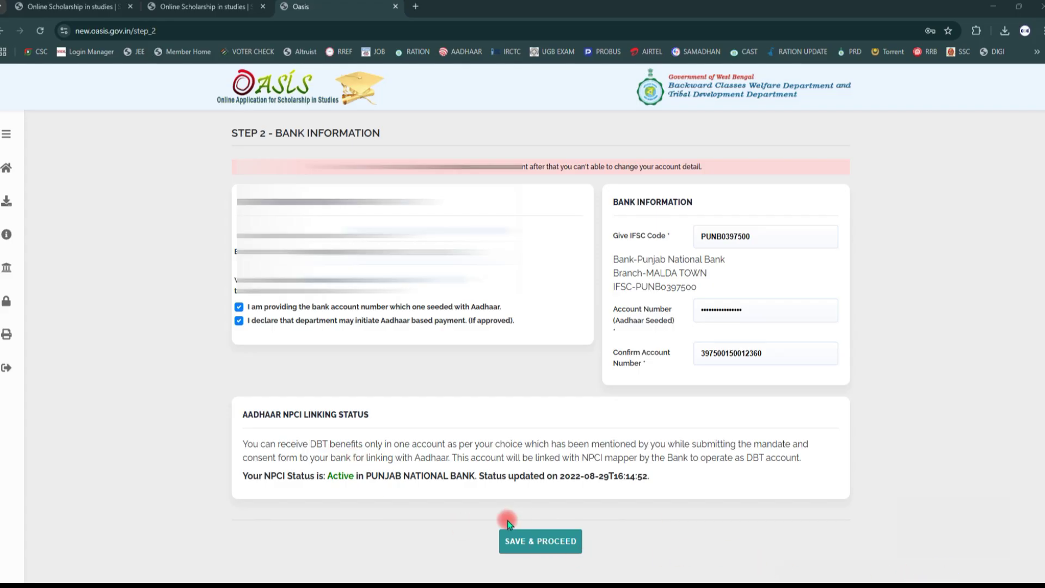
mouse_move(476, 509)
left_mouse_down()
mouse_move(492, 565)
mouse_move(597, 565)
left_mouse_up()
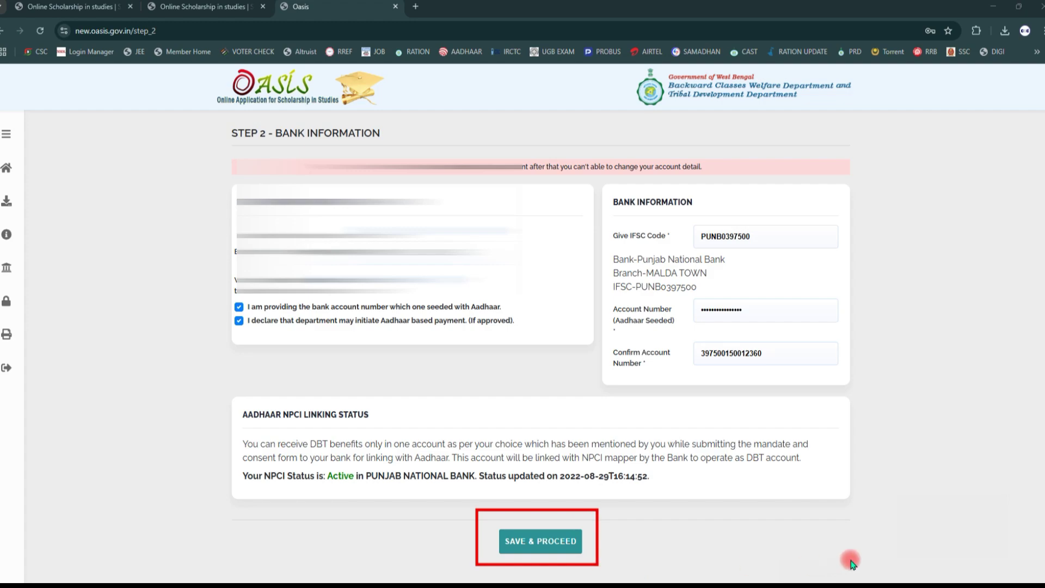
left_click(528, 549)
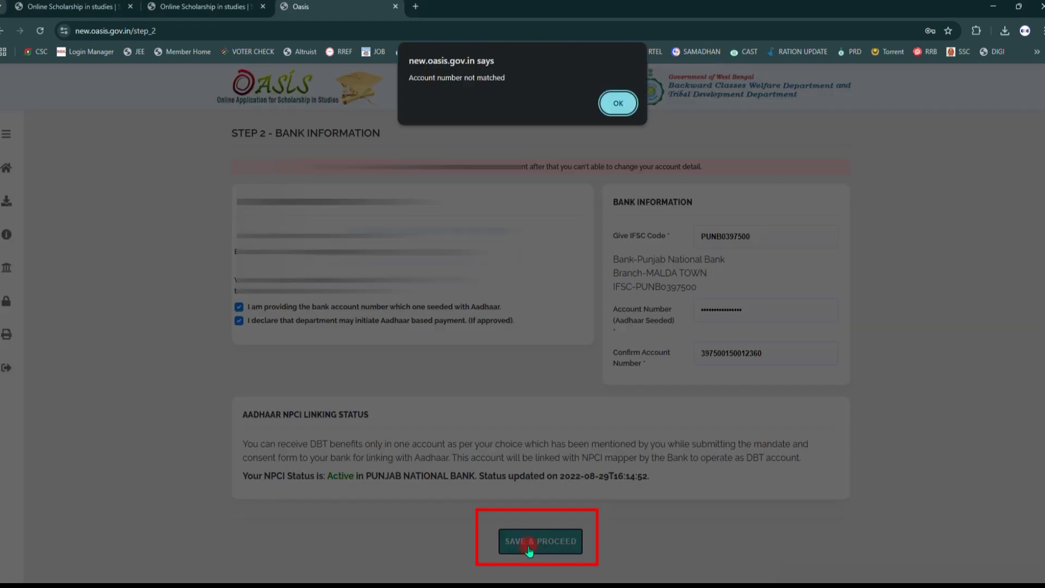
left_click(618, 104)
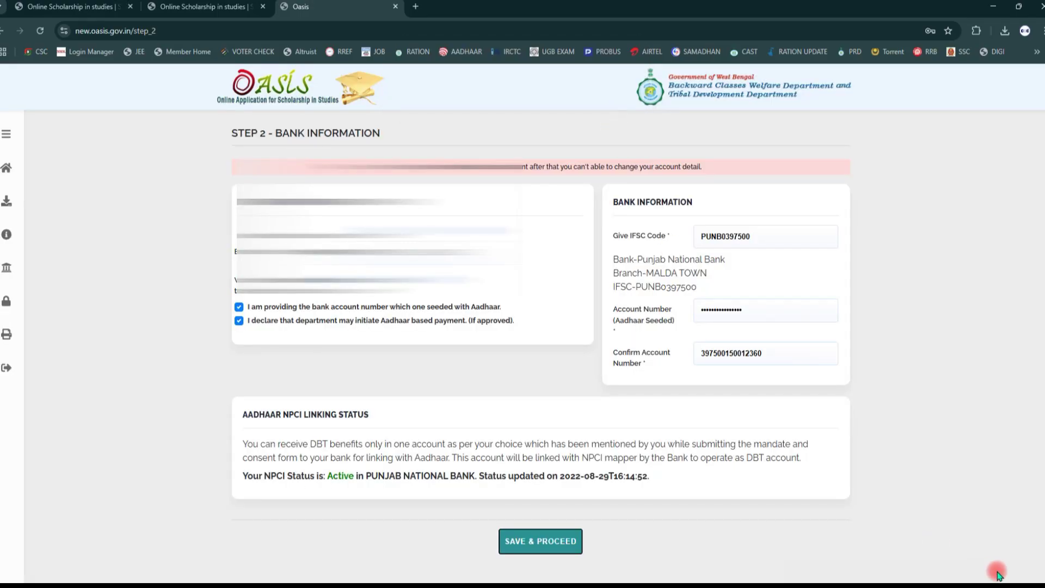